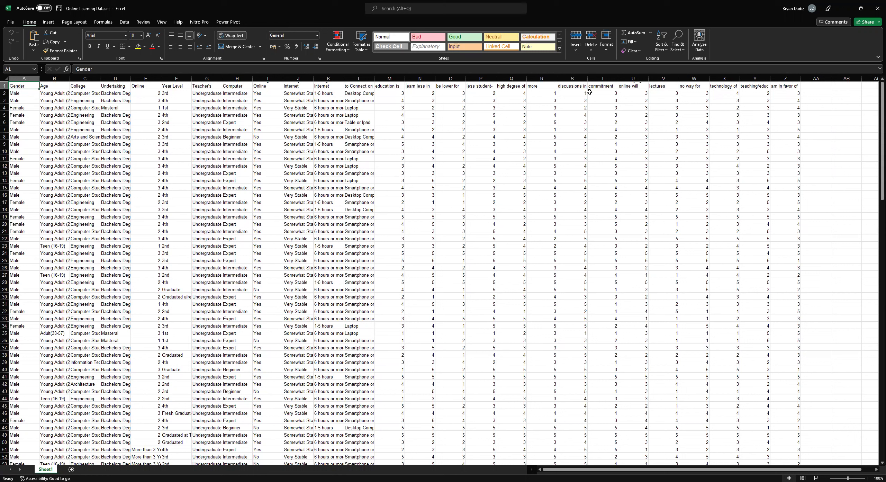
# Step: Set the column width to 15 for all header columns from A to Z
pyautogui.press('Down')
pyautogui.hotkey('ctrl', 'Right')
pyautogui.press('Up')
pyautogui.hotkey('ctrl', 'shift', 'Left')
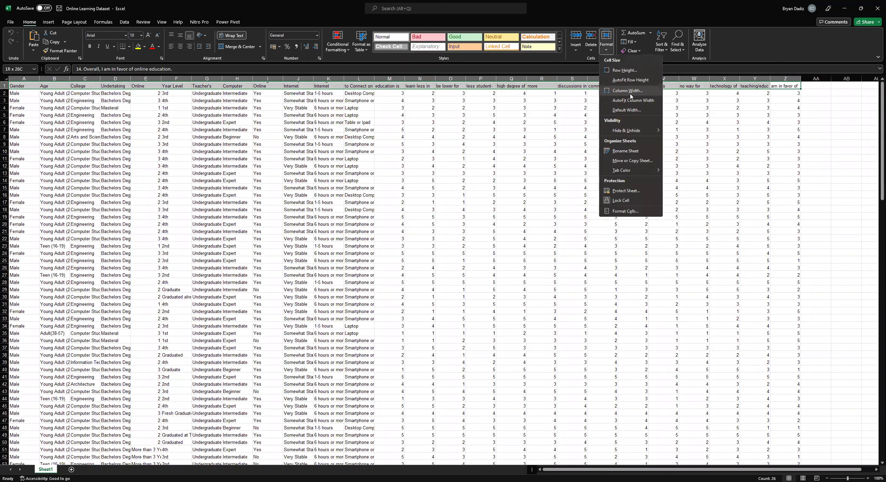
pyautogui.press('Return')
pyautogui.write('15')
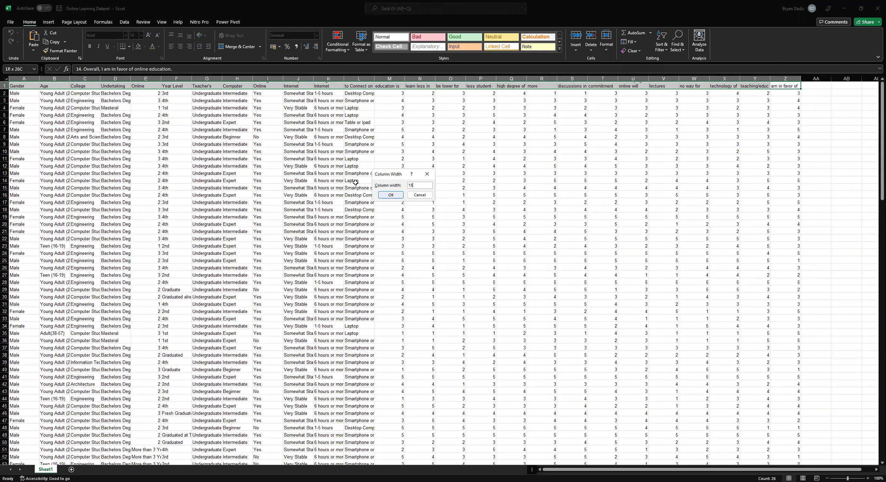
pyautogui.press('Return')
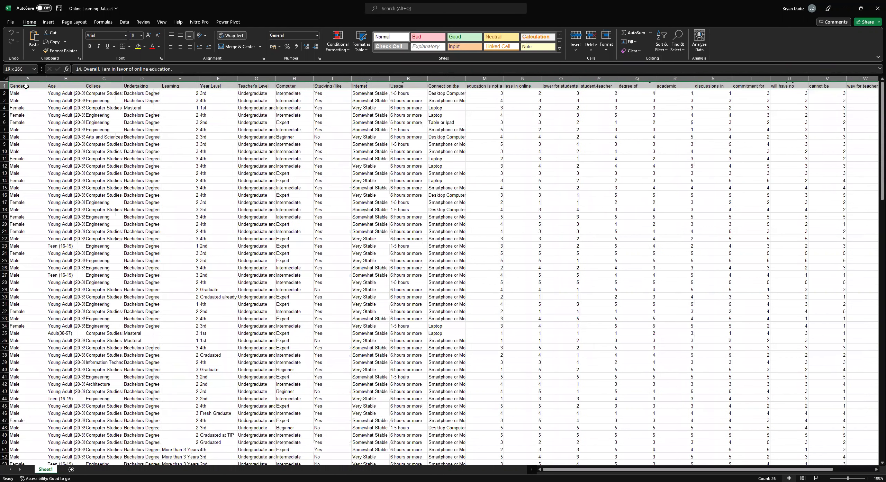
# Step: Read the full header texts from Gender through the first survey question, and look over the remaining question columns up to column Z
pyautogui.click(28, 88)
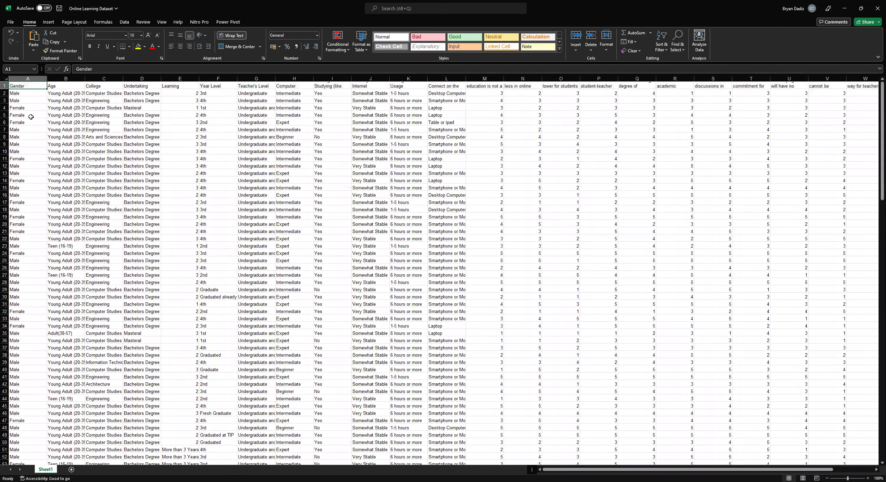
pyautogui.press('Right')
pyautogui.press('Right')
pyautogui.press('Right')
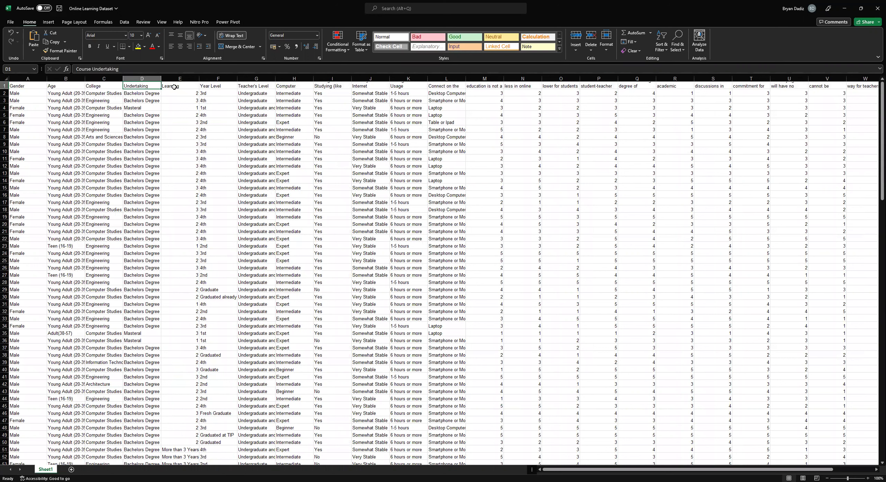
pyautogui.press('Right')
pyautogui.press('Right')
pyautogui.press('Right')
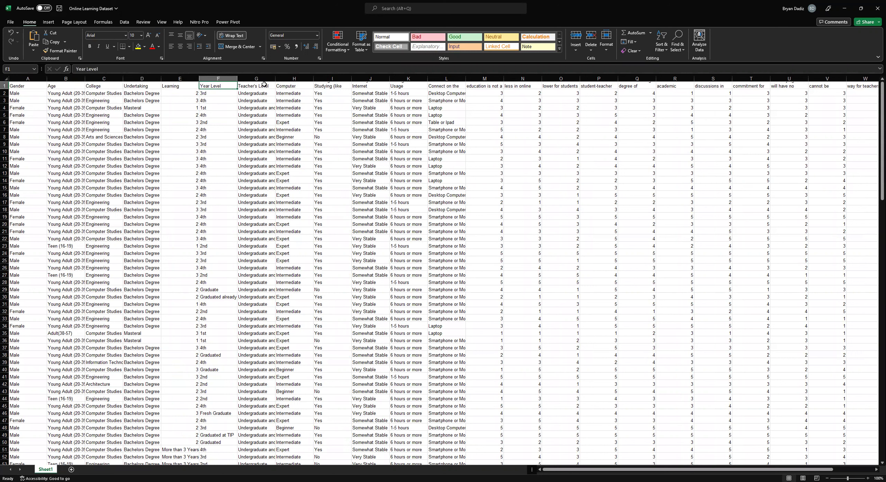
pyautogui.press('Right')
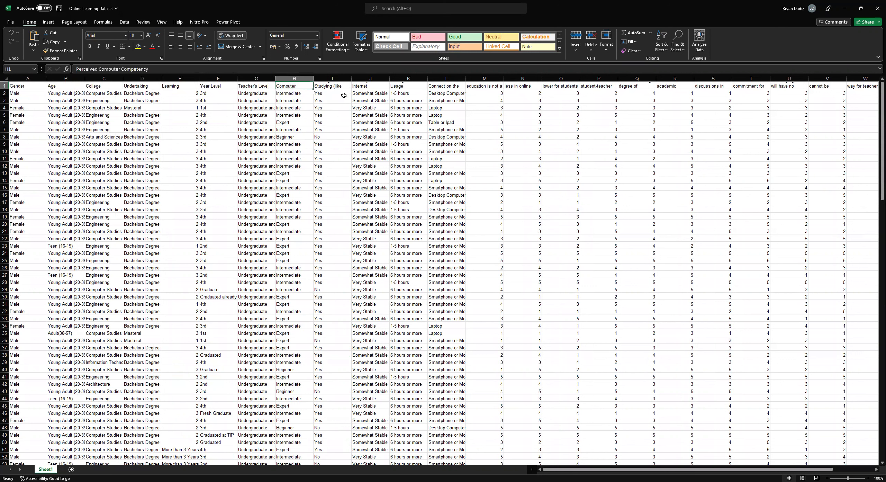
pyautogui.press('Right')
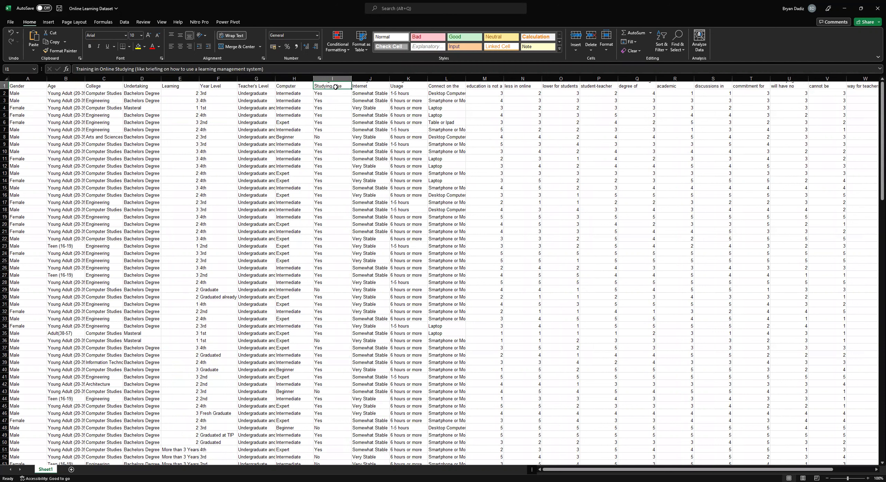
pyautogui.click(375, 87)
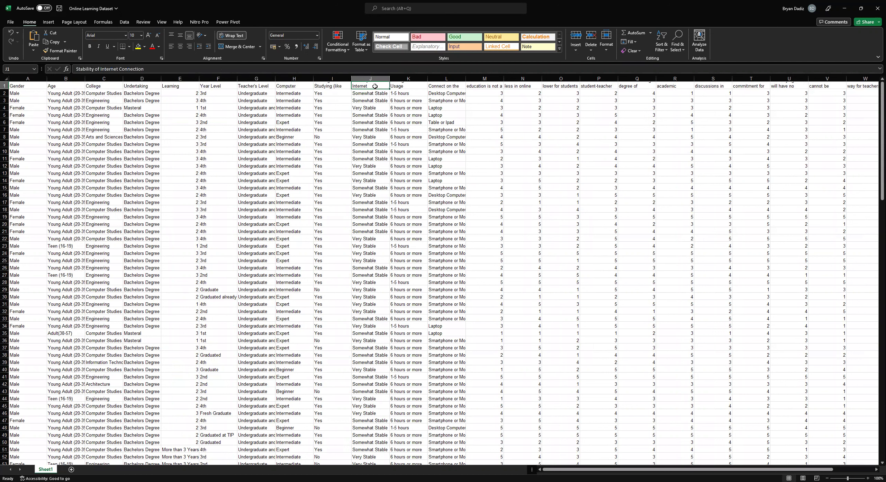
pyautogui.click(412, 87)
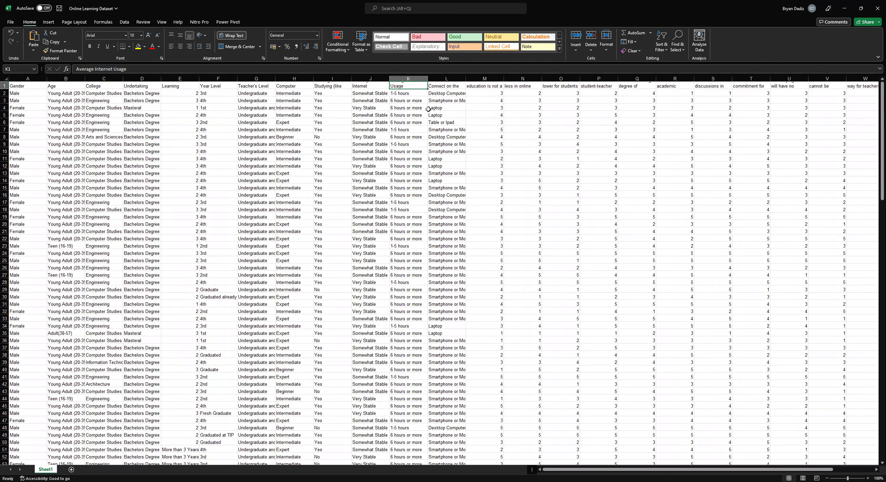
pyautogui.click(445, 87)
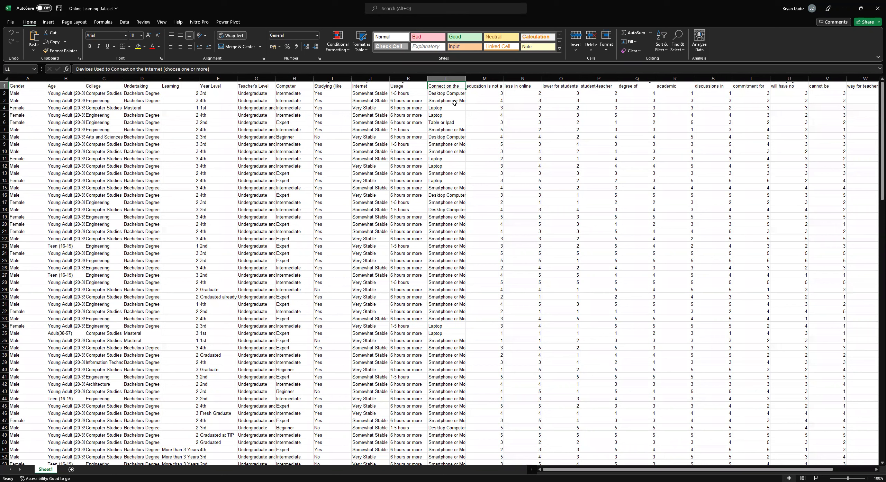
pyautogui.click(478, 87)
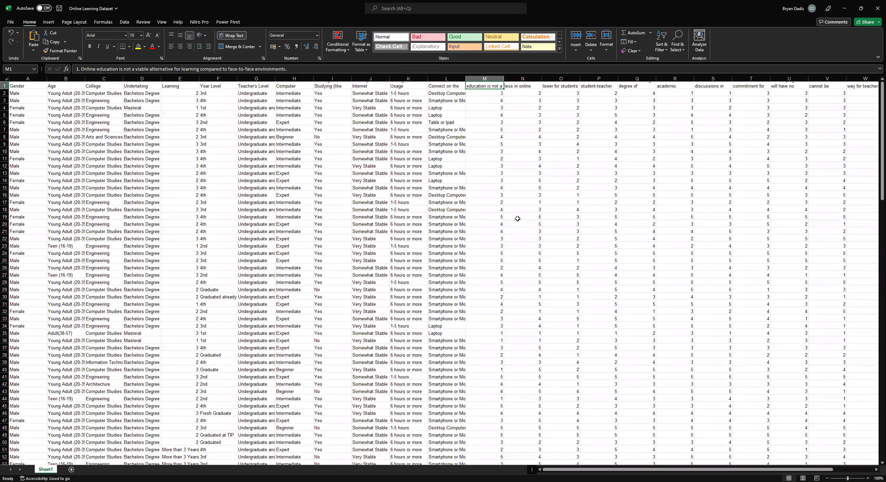
pyautogui.moveTo(581, 470); pyautogui.dragTo(429, 114)
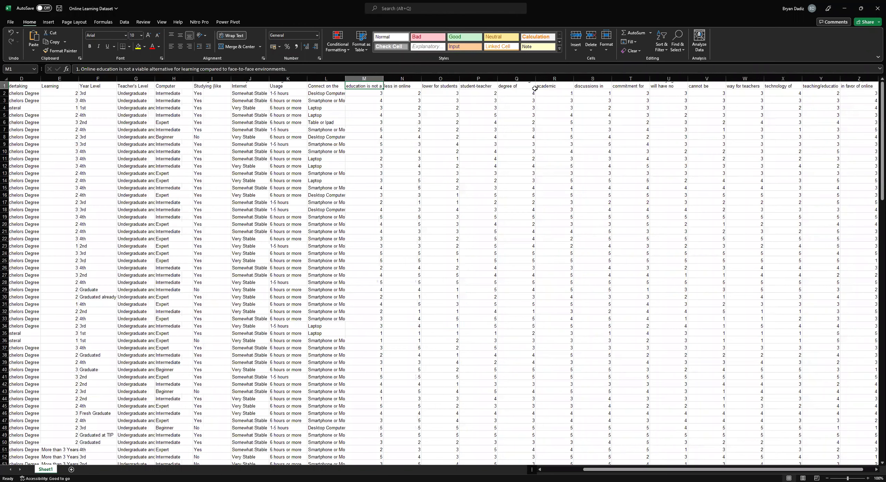
pyautogui.moveTo(654, 472); pyautogui.dragTo(614, 471)
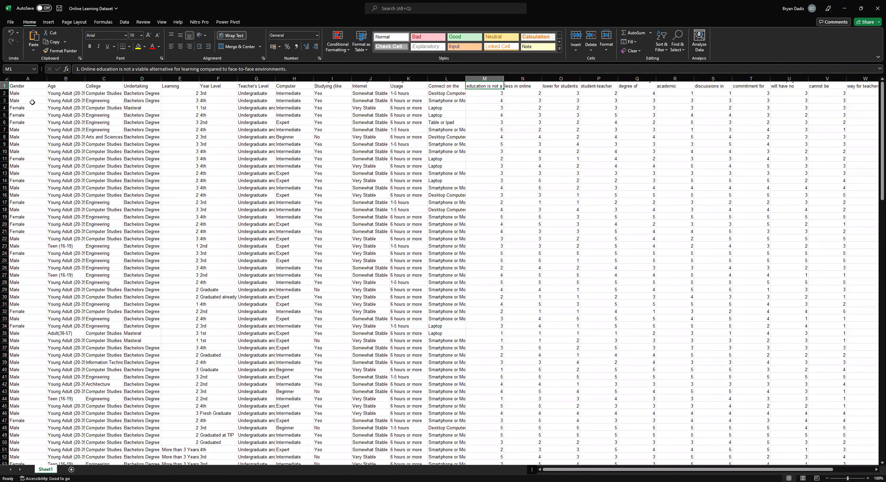
# Step: Create a PivotTable on a new worksheet from the whole dataset, starting at the Gender header in A1
pyautogui.click(16, 88)
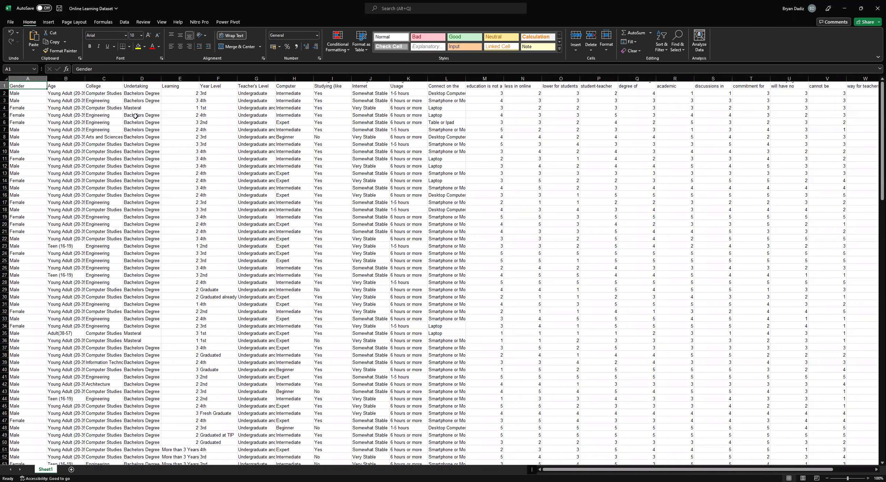
pyautogui.hotkey('ctrl', 'shift', 'Right')
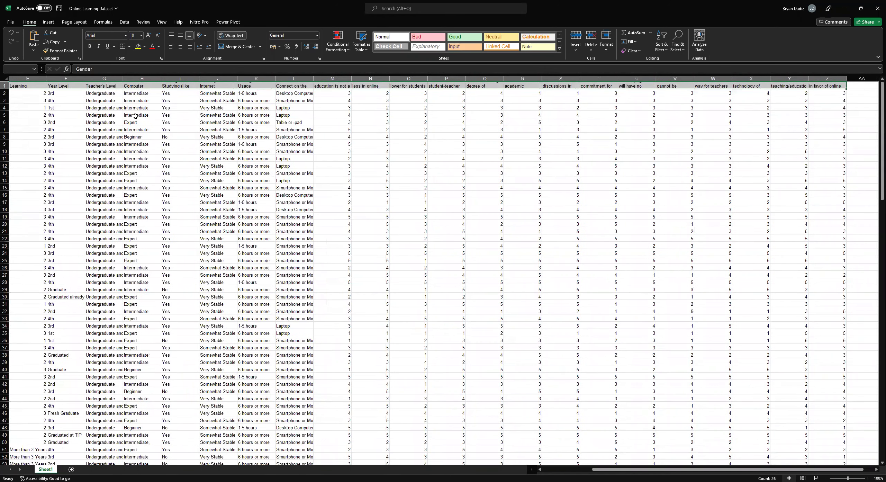
pyautogui.hotkey('ctrl', 'shift', 'Down')
pyautogui.hotkey('ctrl', 'shift', 'Down')
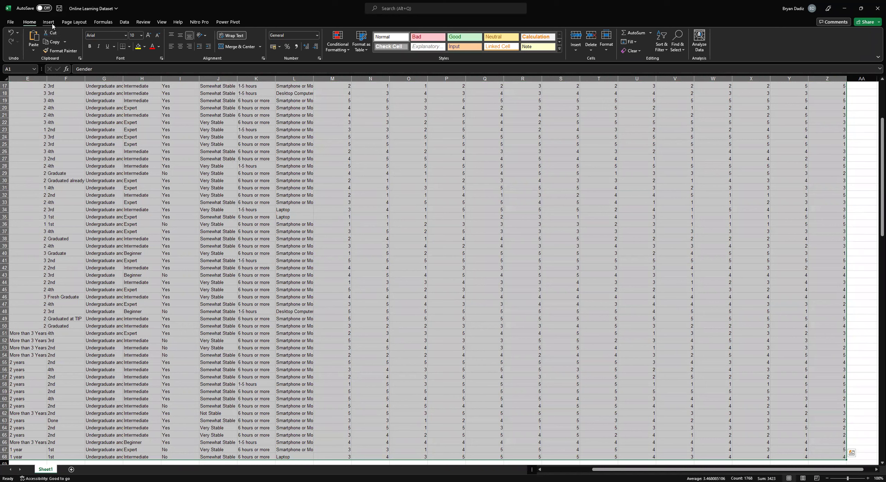
pyautogui.click(51, 22)
pyautogui.click(11, 37)
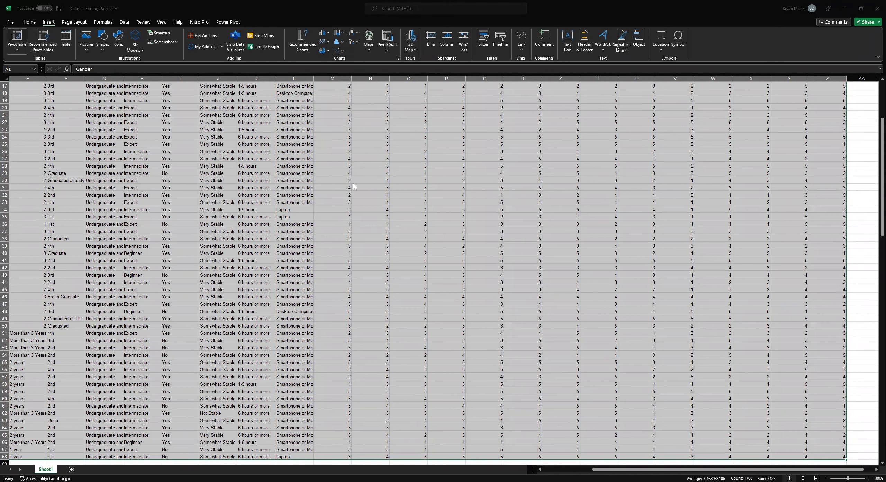
pyautogui.click(428, 222)
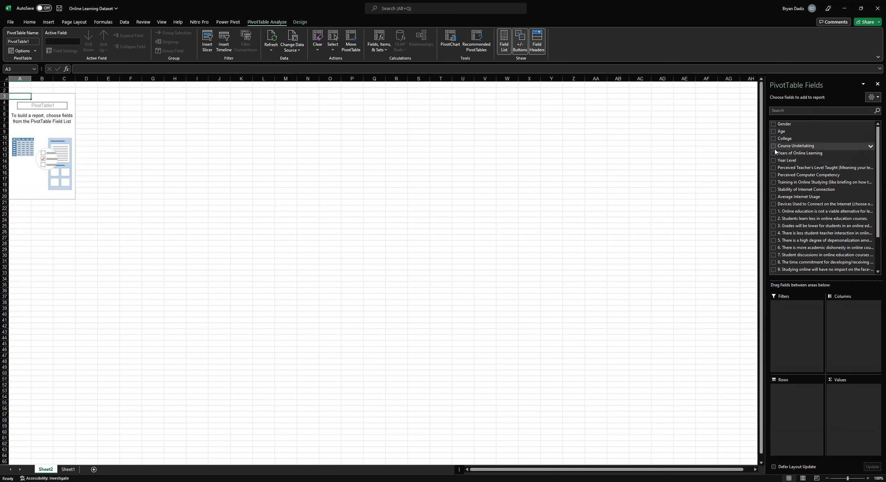
# Step: Add Age as the PivotTable's row field and Average Internet Usage as a counted value field
pyautogui.click(774, 131)
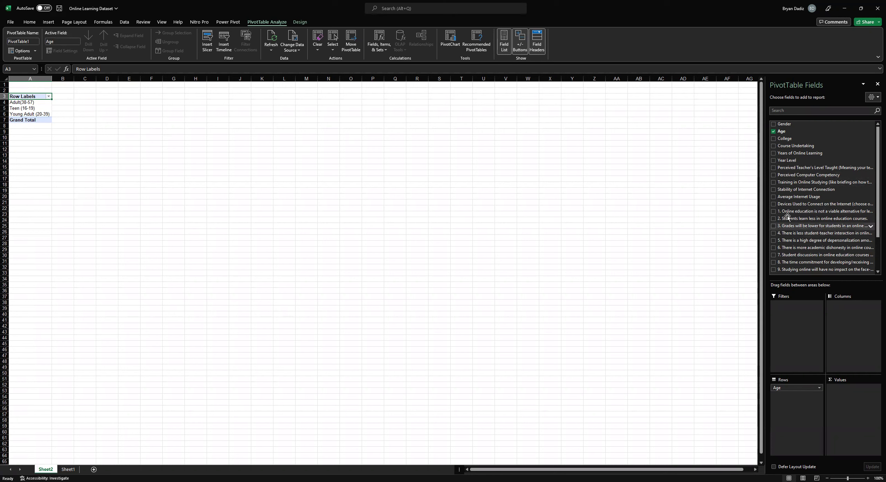
pyautogui.click(773, 197)
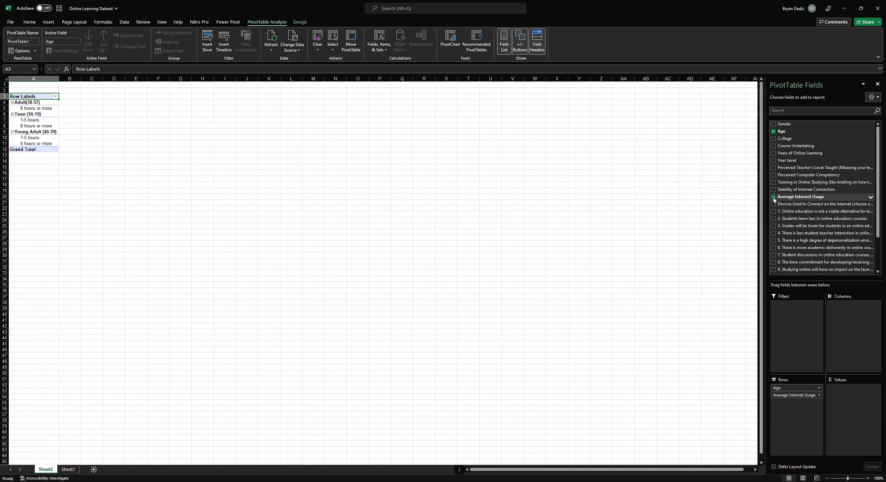
pyautogui.moveTo(791, 395); pyautogui.dragTo(849, 396)
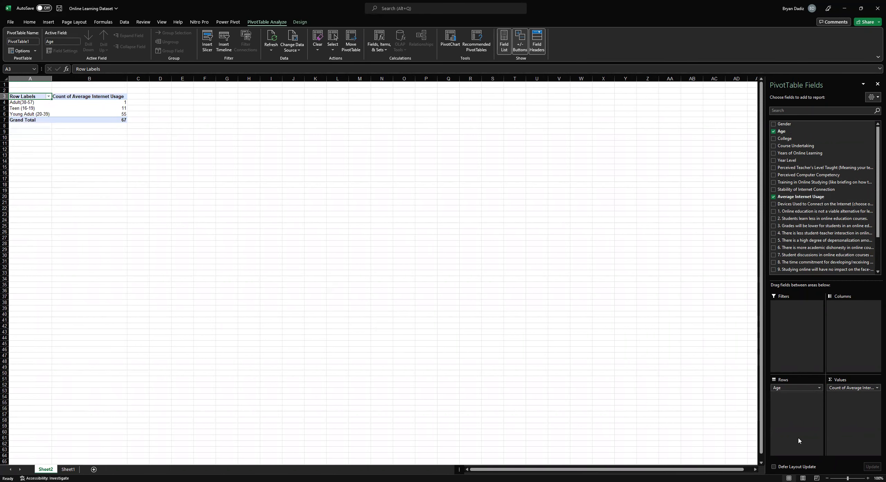
pyautogui.click(866, 388)
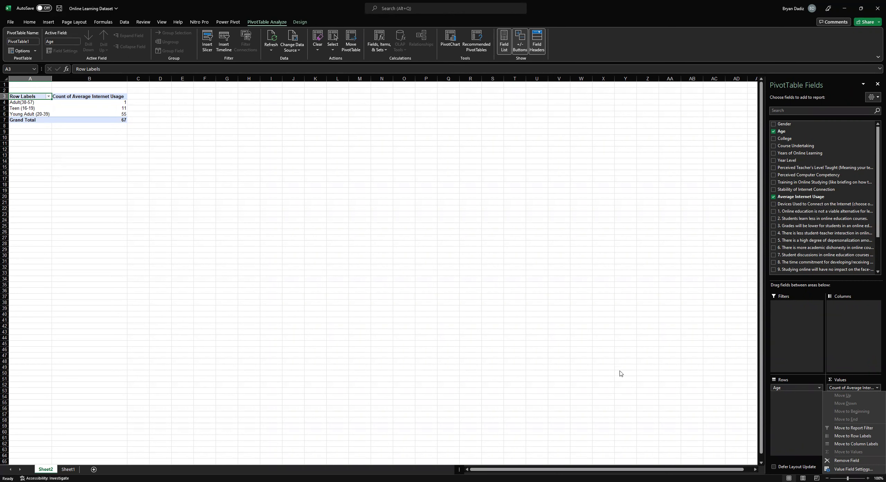
pyautogui.click(656, 392)
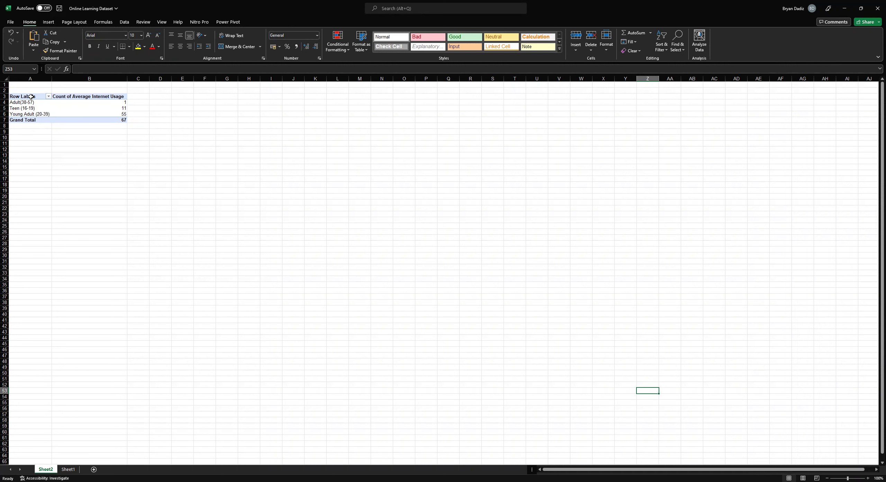
# Step: Insert a 2-D pie chart from the PivotTable range A3:B6, placing it beside the table and enlarging it
pyautogui.click(31, 96)
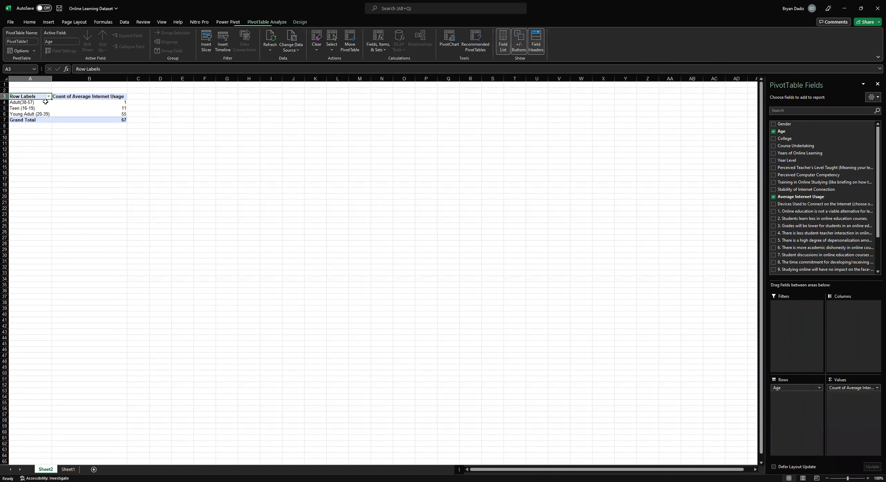
pyautogui.keyDown('shift'); pyautogui.click(123, 115); pyautogui.keyUp('shift')
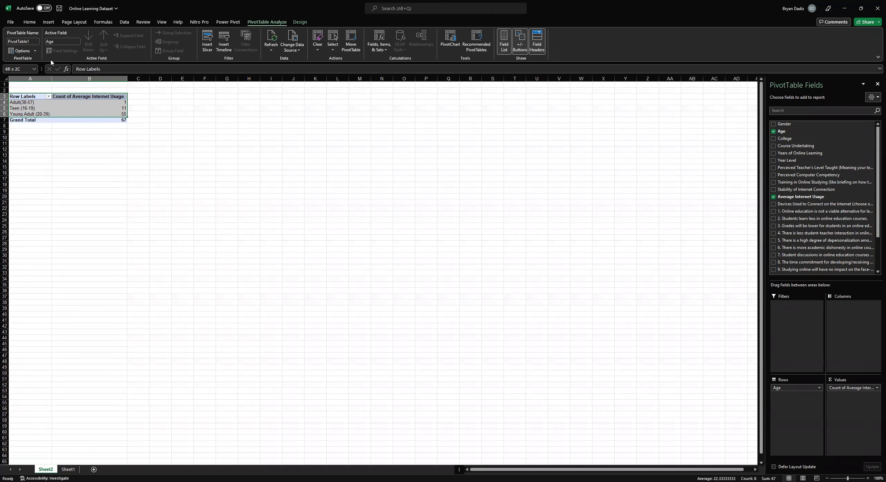
pyautogui.click(50, 23)
pyautogui.click(324, 53)
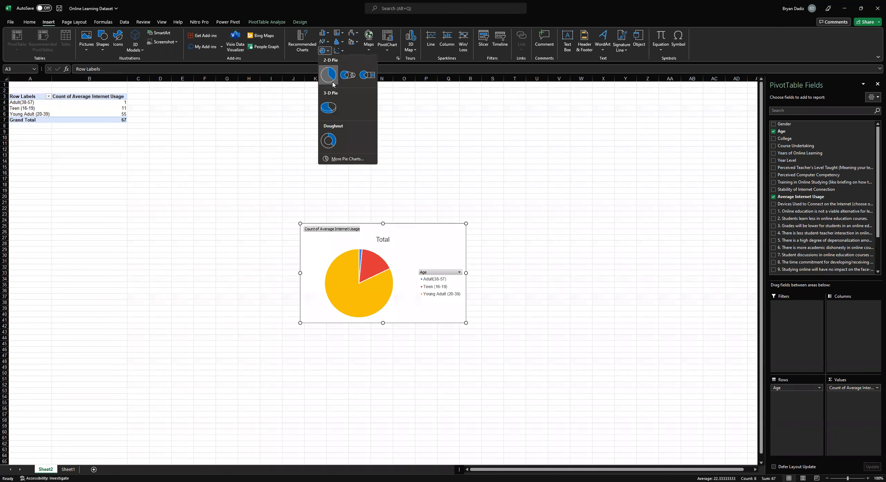
pyautogui.click(332, 82)
pyautogui.moveTo(418, 236); pyautogui.dragTo(299, 116)
pyautogui.moveTo(347, 204); pyautogui.dragTo(393, 262)
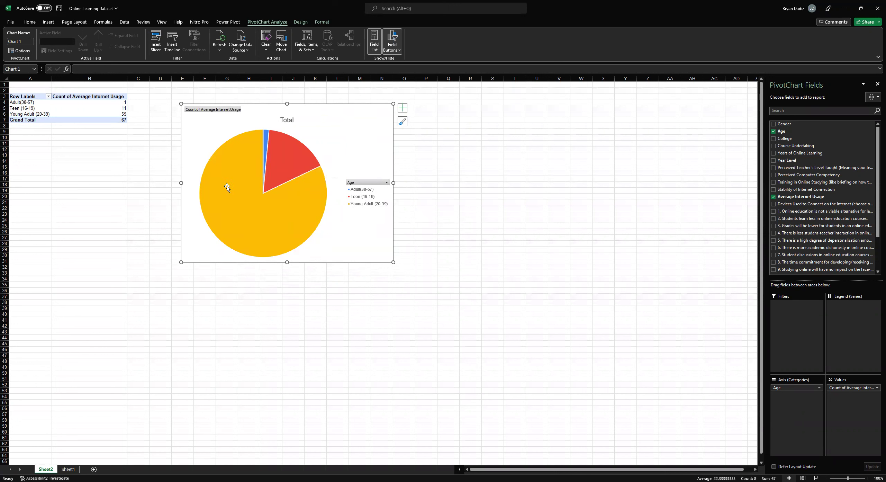
# Step: Set the Young Adult (20-39) slice's point explosion to 42% and the pie's angle of first slice to 21°
pyautogui.moveTo(283, 195)
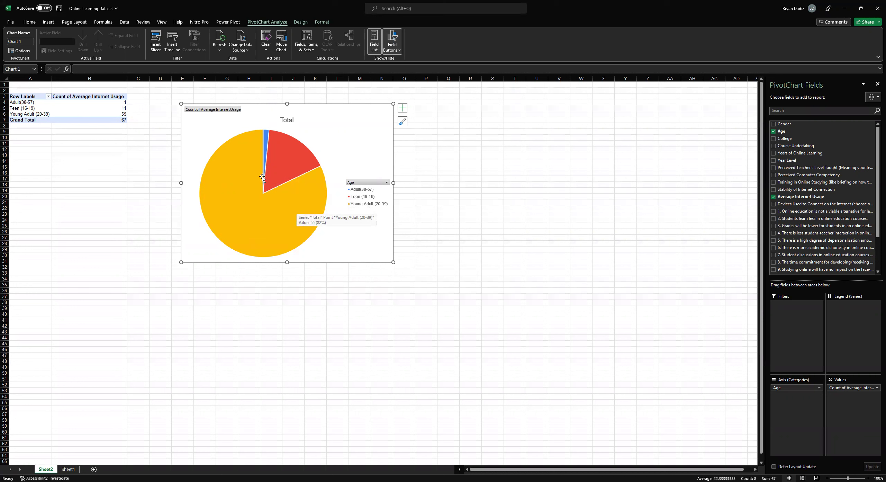
pyautogui.click(265, 138)
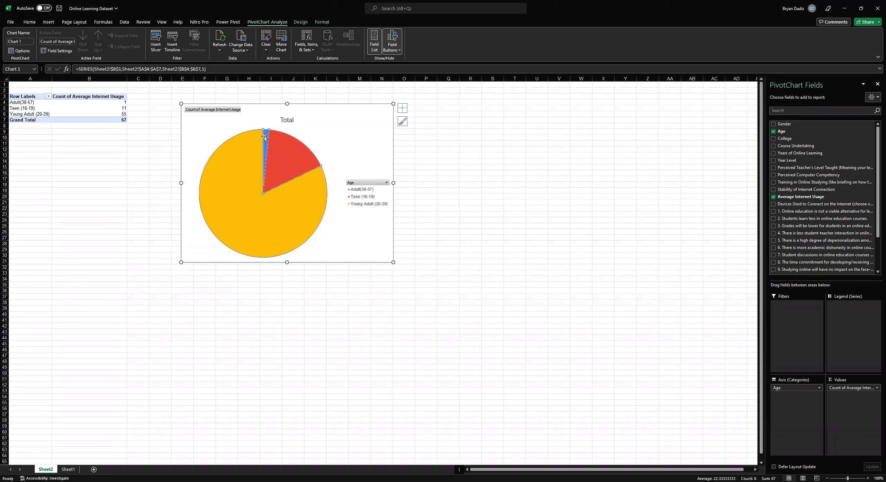
pyautogui.click(290, 164)
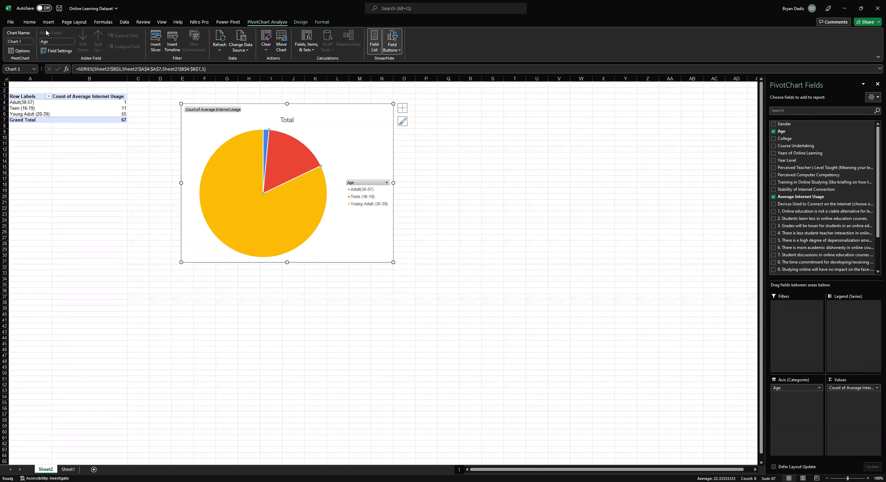
pyautogui.click(229, 164)
pyautogui.doubleClick(229, 164)
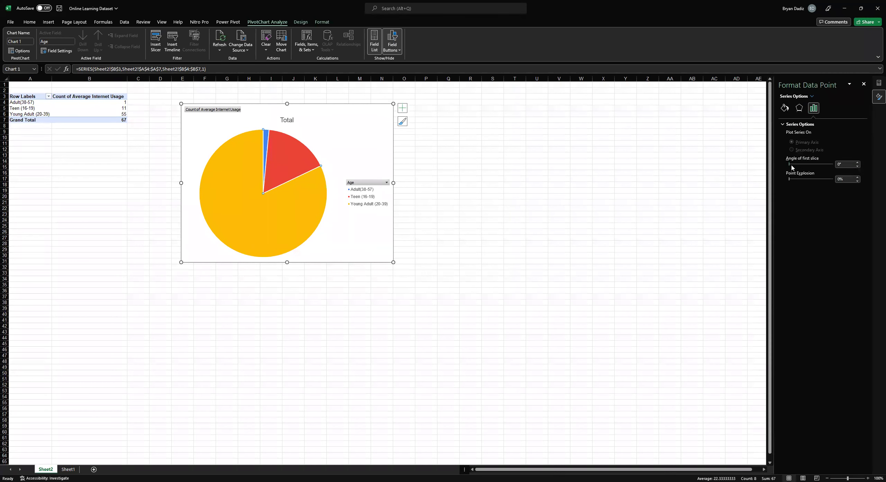
pyautogui.moveTo(789, 180); pyautogui.dragTo(794, 179)
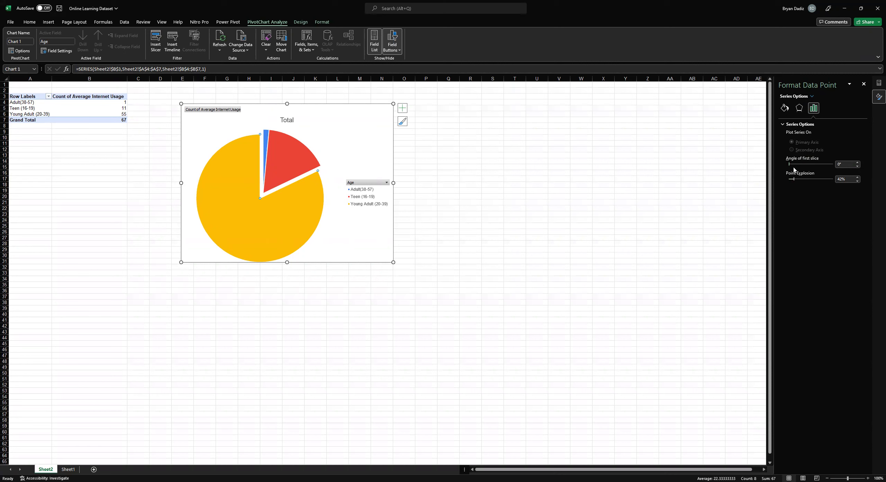
pyautogui.moveTo(793, 165)
pyautogui.mouseDown()
pyautogui.moveTo(806, 170)
pyautogui.moveTo(793, 168)
pyautogui.mouseUp()
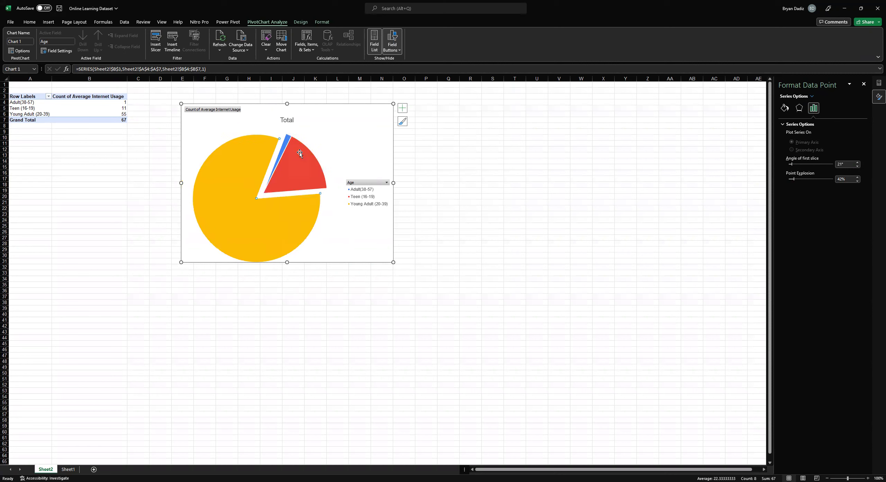
# Step: Pull the Teen (16-19) slice slightly out of the pie by increasing its point explosion
pyautogui.click(283, 148)
pyautogui.click(294, 151)
pyautogui.moveTo(790, 180); pyautogui.dragTo(792, 181)
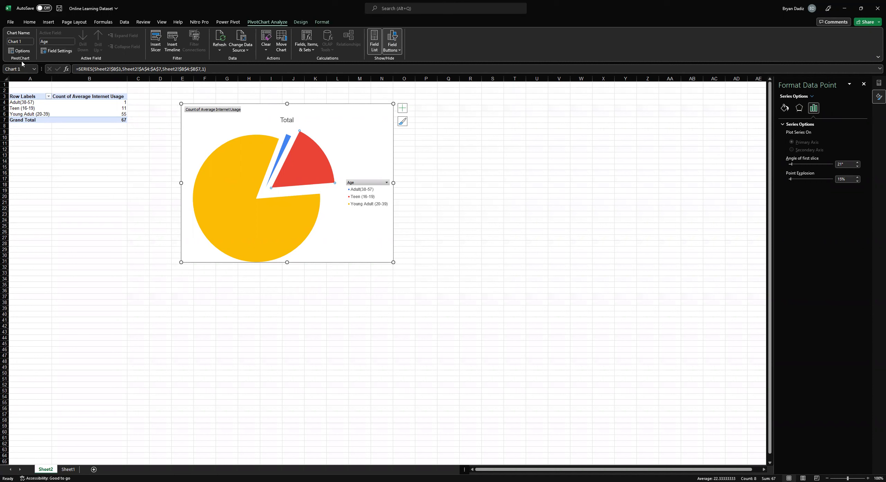
# Step: Add data callout labels to the slices of the 2-D pie chart
pyautogui.click(247, 157)
pyautogui.click(360, 126)
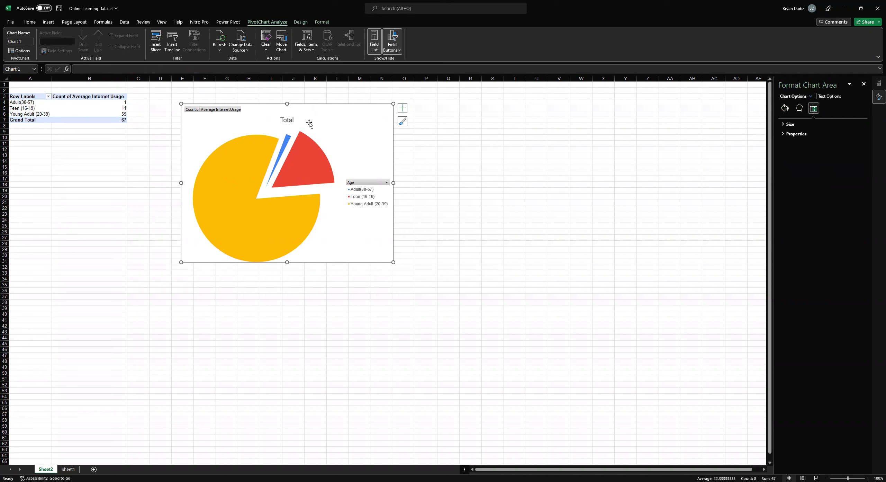
pyautogui.click(301, 23)
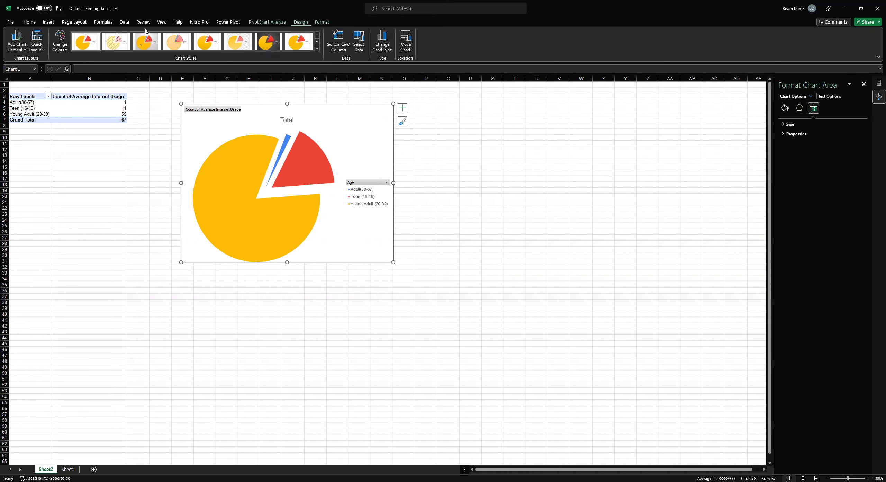
pyautogui.click(25, 51)
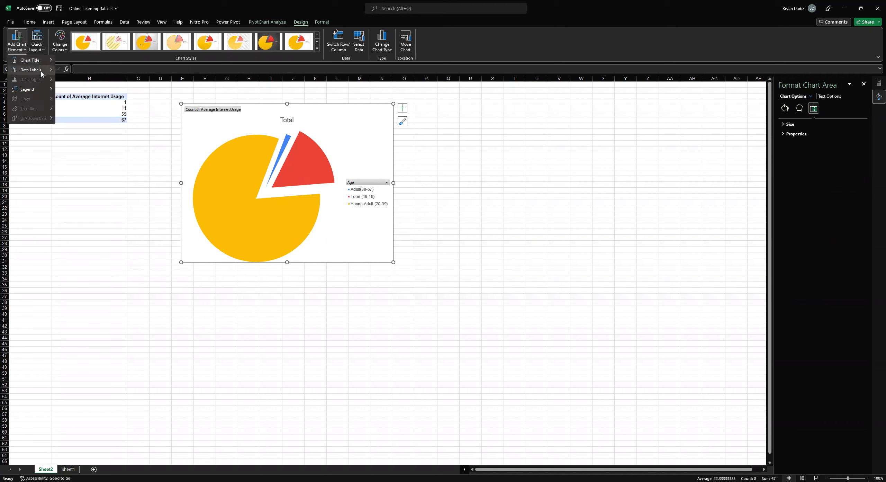
pyautogui.moveTo(41, 73)
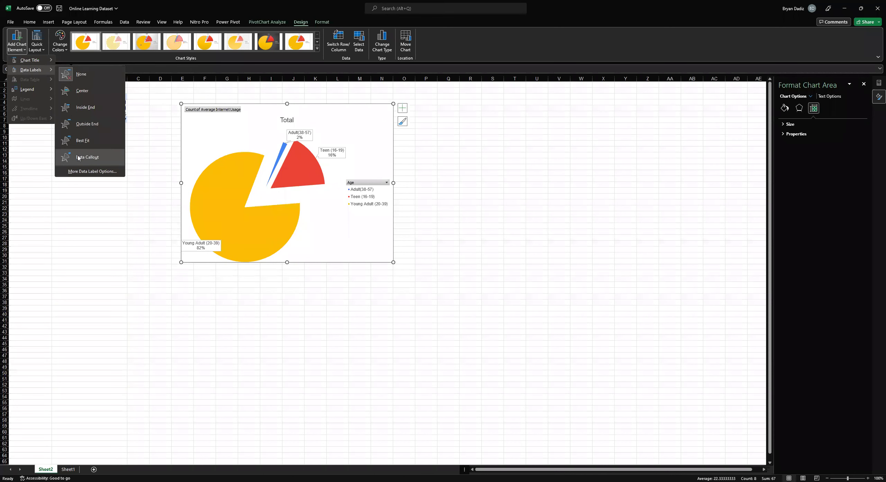
pyautogui.click(77, 156)
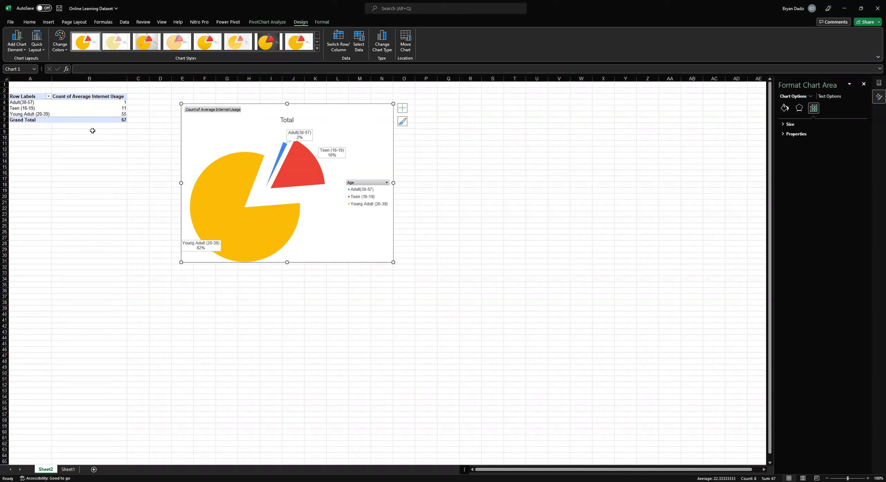
# Step: Insert a 3-D pie chart from the PivotTable range A3:B6 and place it beside the 2-D pie chart
pyautogui.click(31, 97)
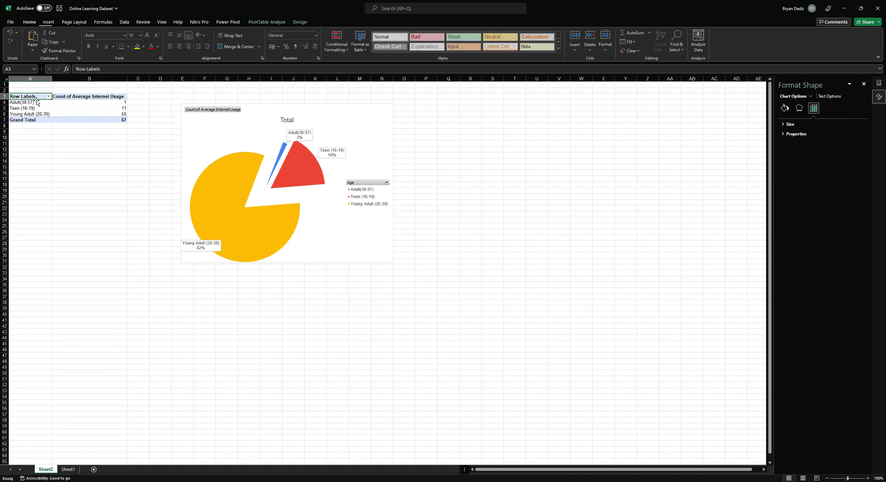
pyautogui.keyDown('shift'); pyautogui.click(123, 116); pyautogui.keyUp('shift')
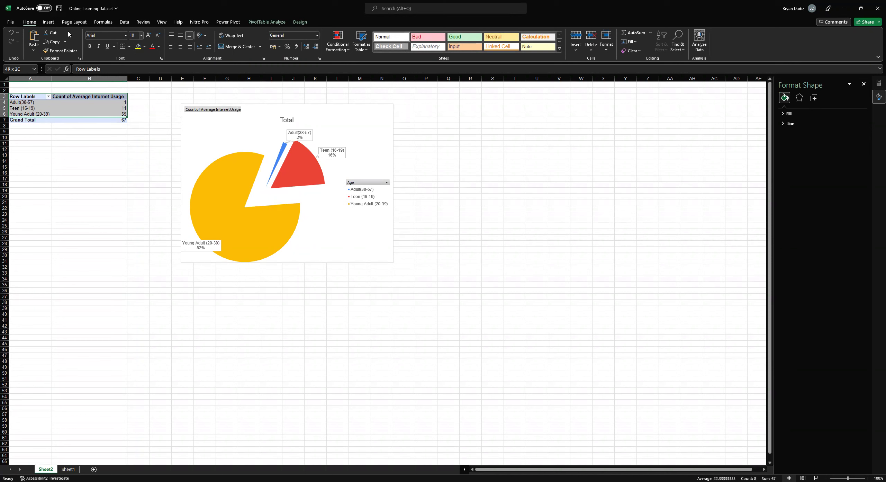
pyautogui.click(49, 22)
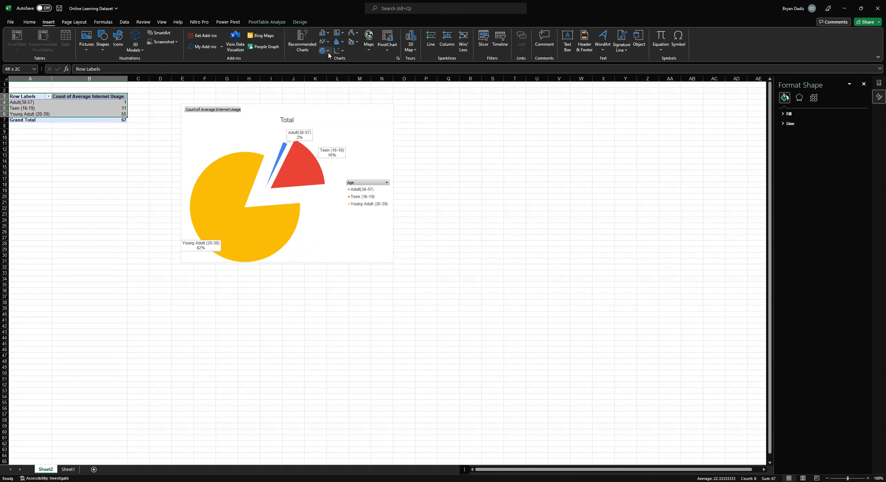
pyautogui.click(327, 52)
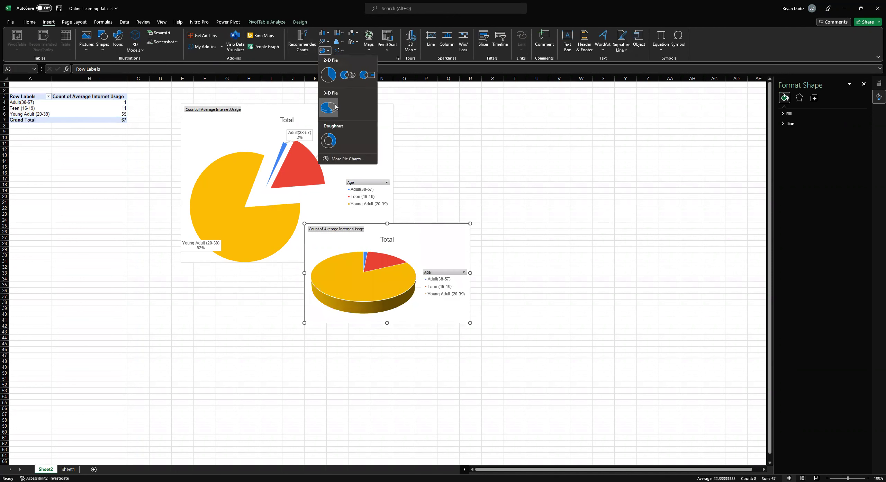
pyautogui.click(335, 105)
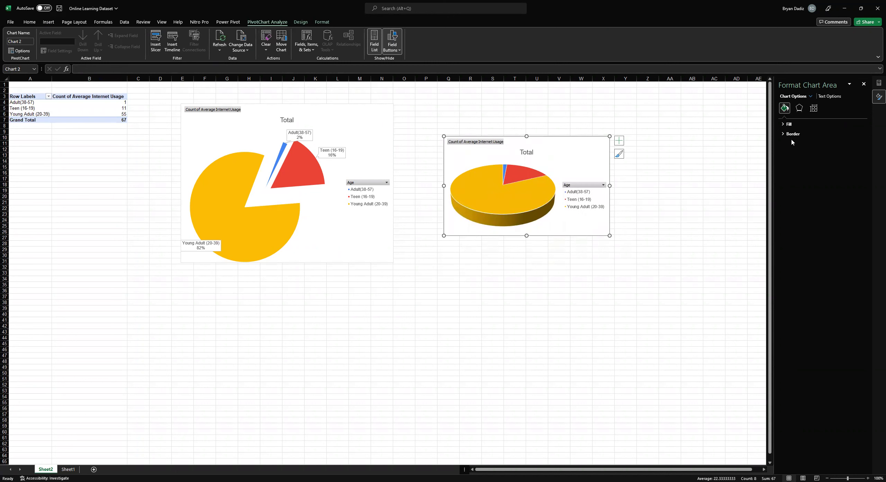
# Step: Set the 3-D pie's angle of first slice to 120° and the Young Adult (20-39) slice's point explosion to 15%
pyautogui.click(521, 202)
pyautogui.click(545, 188)
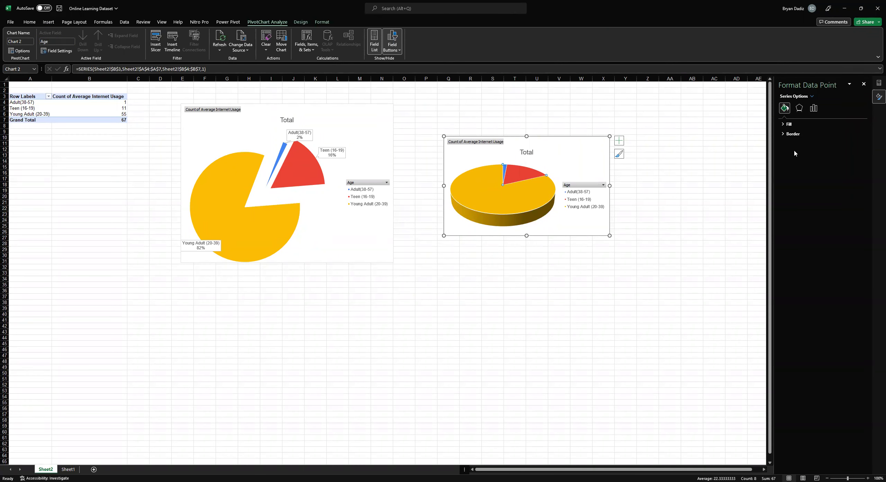
pyautogui.click(813, 108)
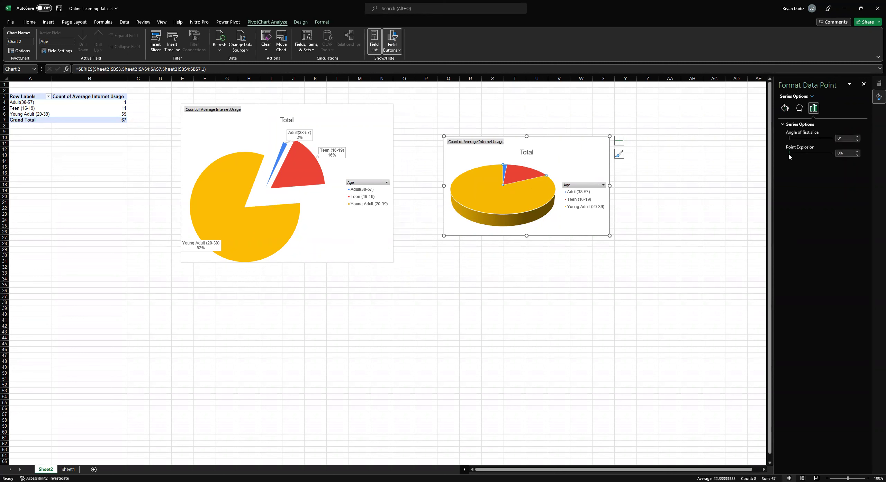
pyautogui.moveTo(791, 141); pyautogui.dragTo(807, 142)
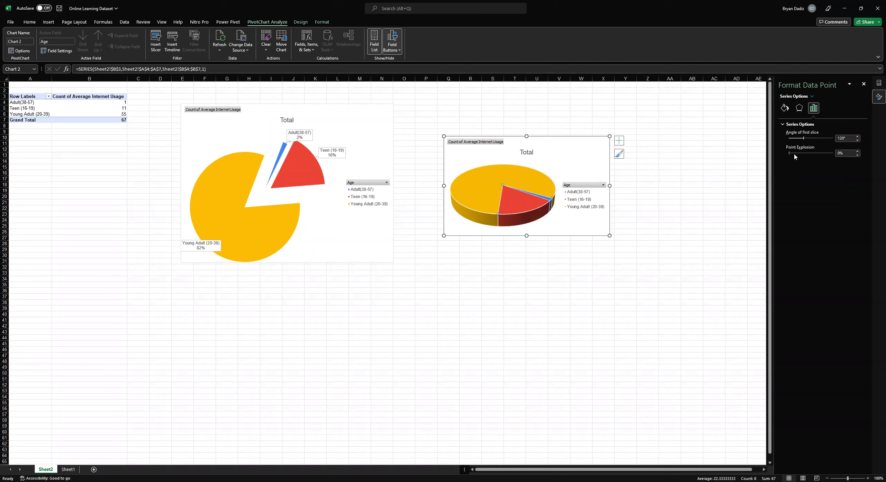
pyautogui.moveTo(792, 154); pyautogui.dragTo(795, 156)
pyautogui.click(536, 276)
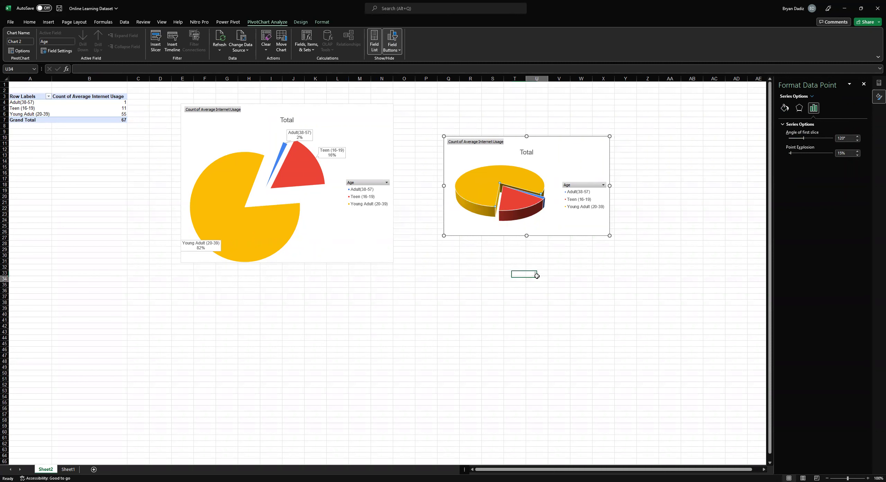
# Step: Add data callout labels to the slices of the 3-D pie chart
pyautogui.click(518, 204)
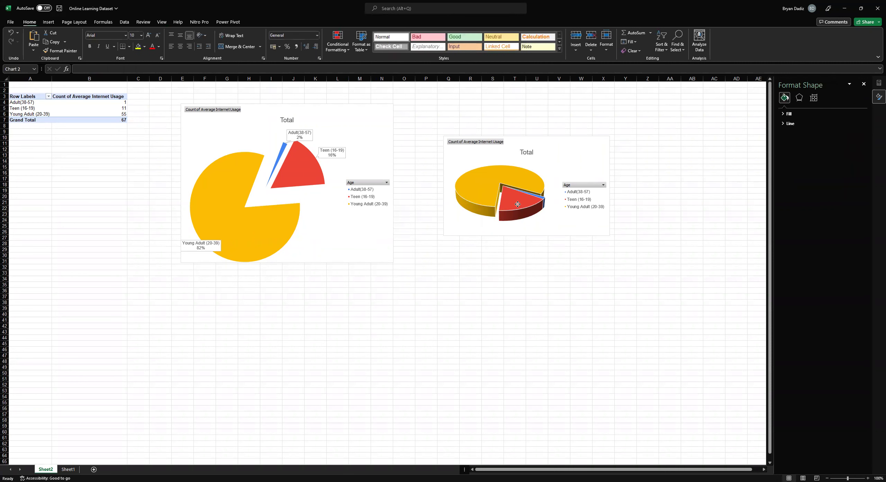
pyautogui.click(488, 183)
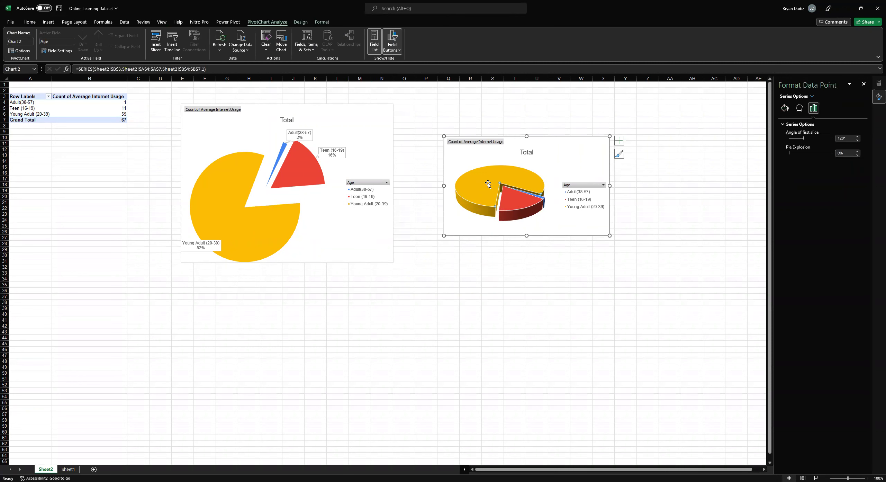
pyautogui.click(300, 22)
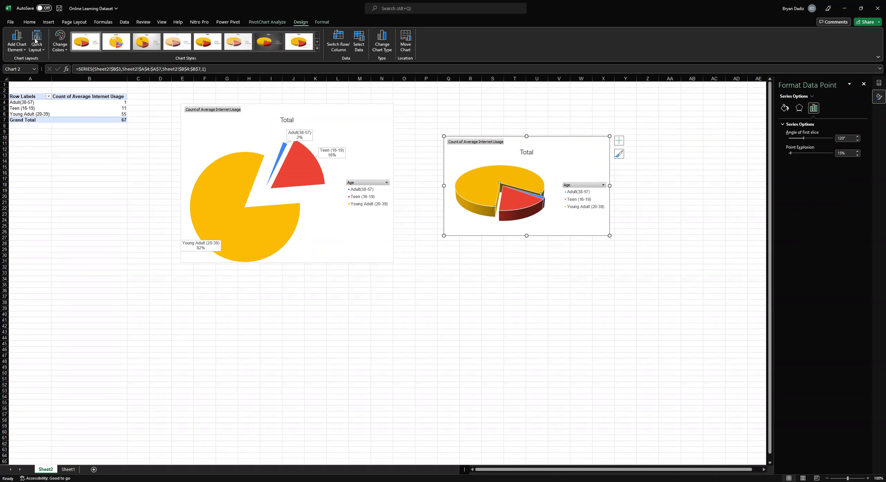
pyautogui.click(16, 49)
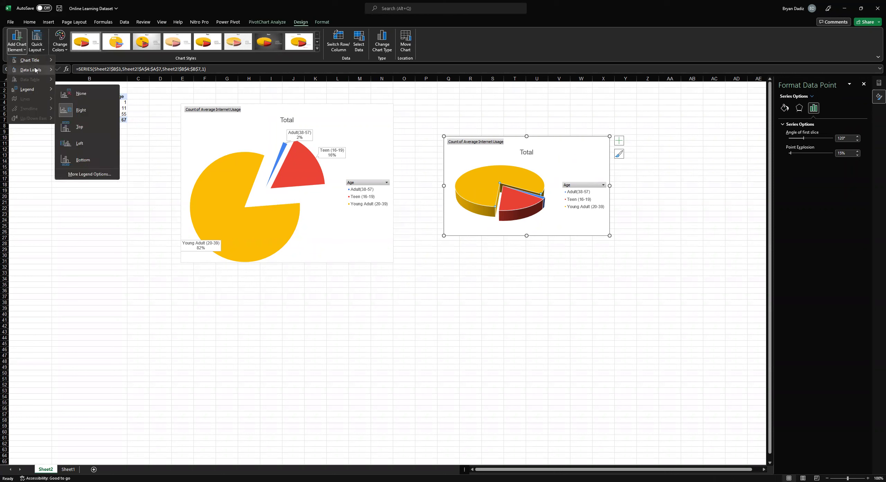
pyautogui.moveTo(36, 70)
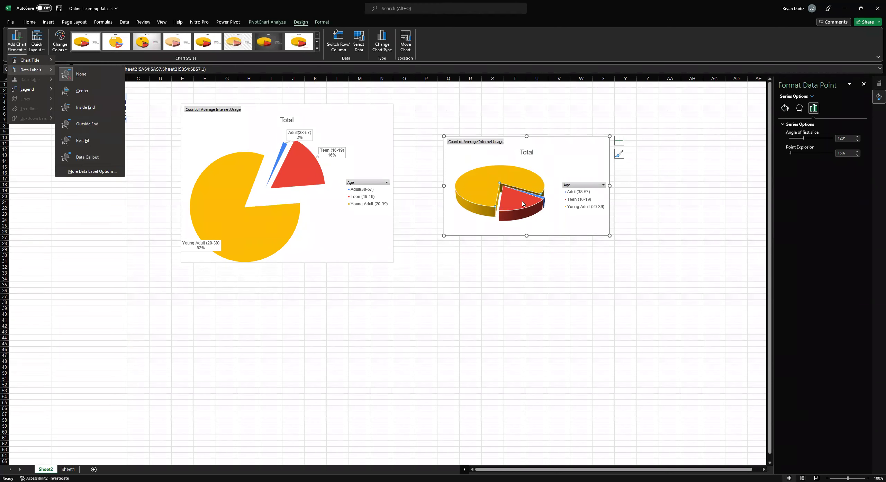
pyautogui.click(574, 168)
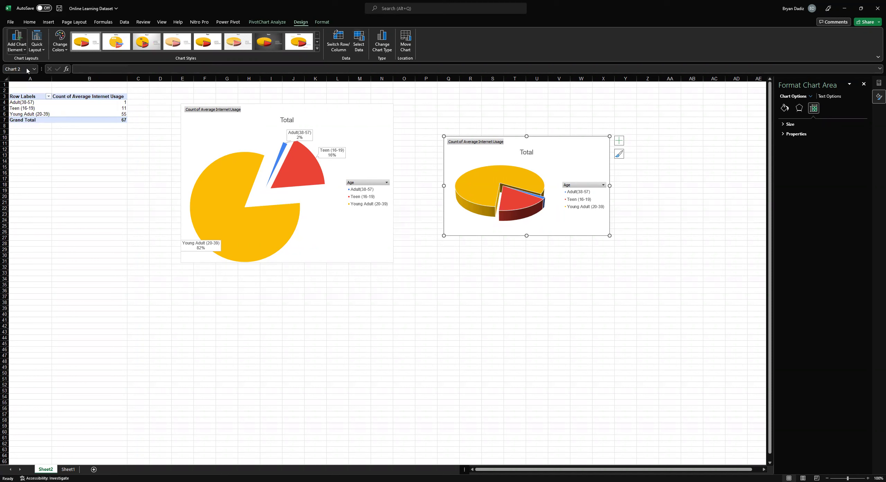
pyautogui.click(17, 41)
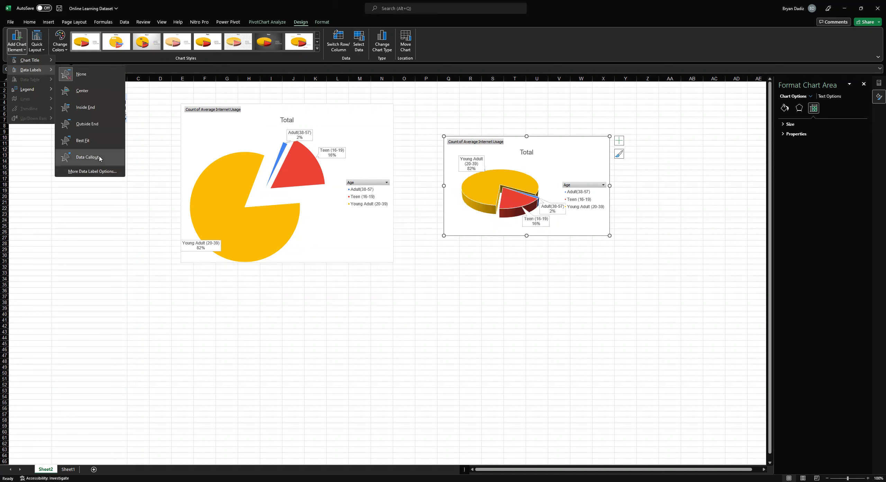
pyautogui.click(100, 158)
# Step: Enlarge the 3-D pie chart and apply the chart style with a bold uppercase title, slice-coloured callouts and no legend
pyautogui.moveTo(610, 235); pyautogui.dragTo(679, 273)
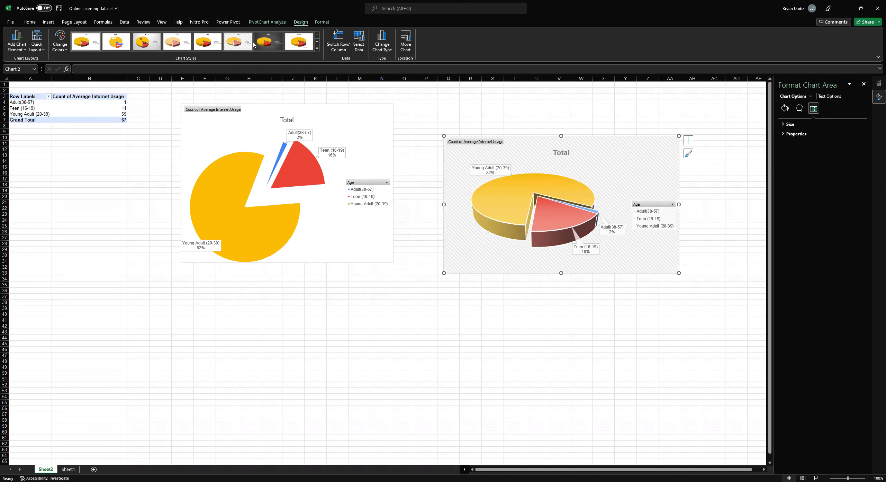
pyautogui.click(302, 45)
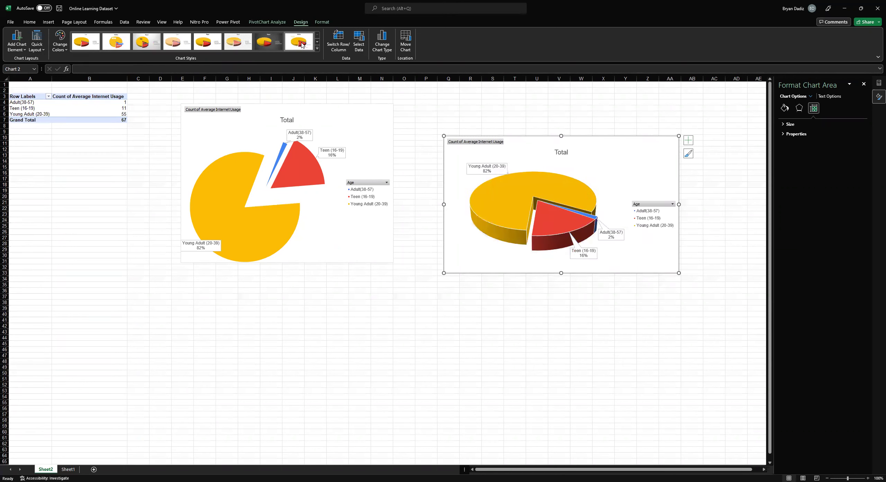
pyautogui.click(536, 326)
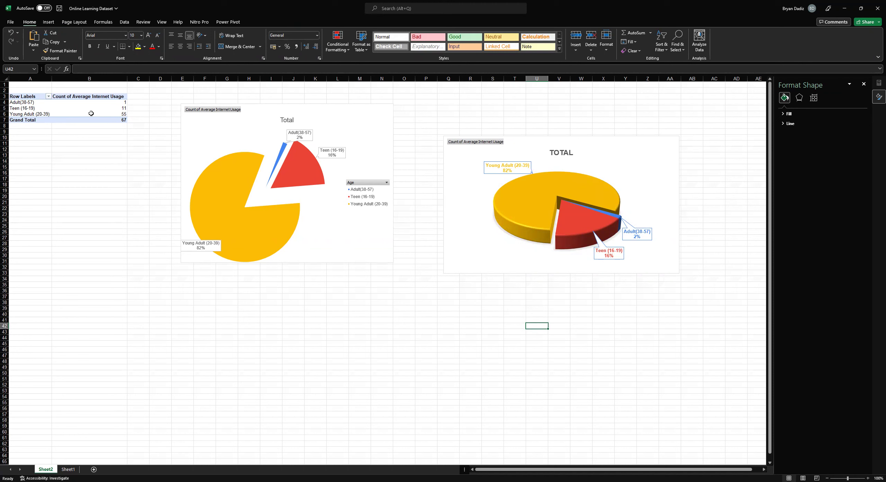
# Step: Insert a doughnut chart from the PivotTable range A3:B6, placing it below the two pie charts
pyautogui.click(41, 98)
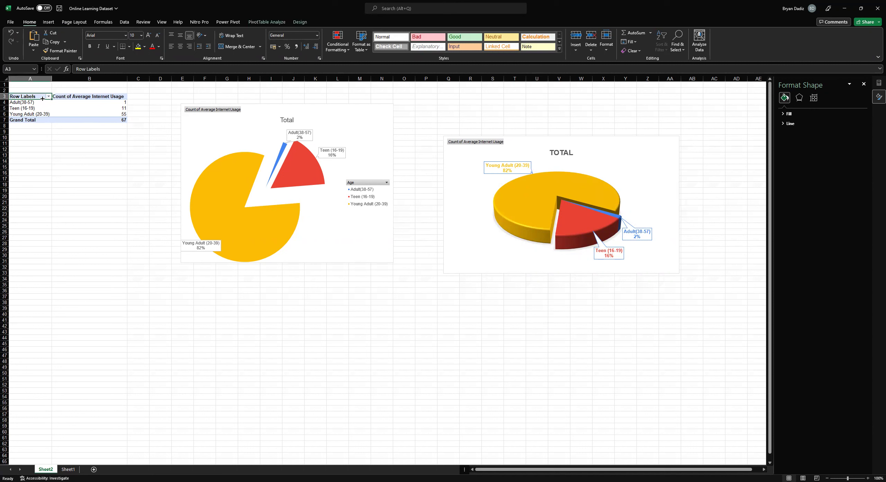
pyautogui.keyDown('shift'); pyautogui.click(103, 114); pyautogui.keyUp('shift')
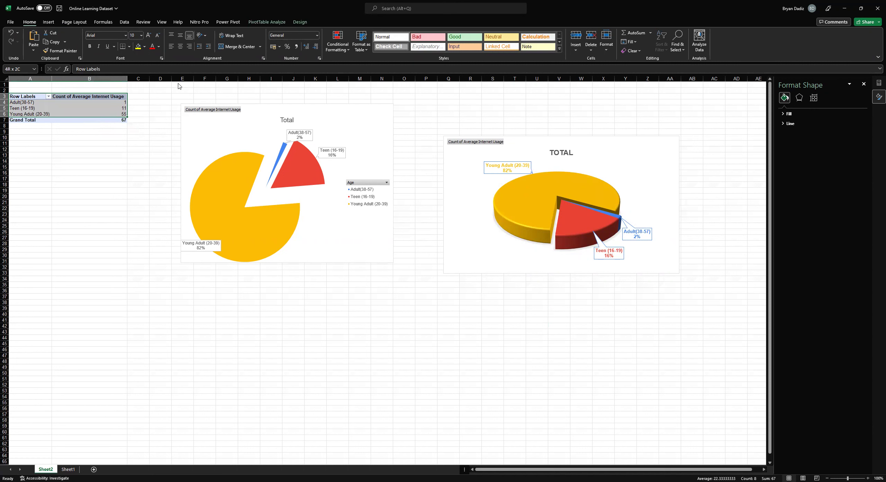
pyautogui.click(49, 23)
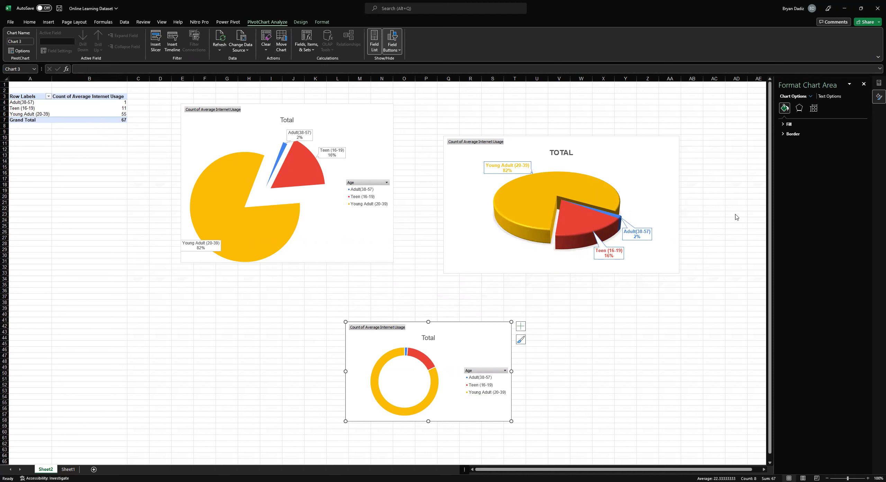
# Step: Set the doughnut's hole size to 53%, its explosion to 10% and its angle of first slice to 227°
pyautogui.click(425, 359)
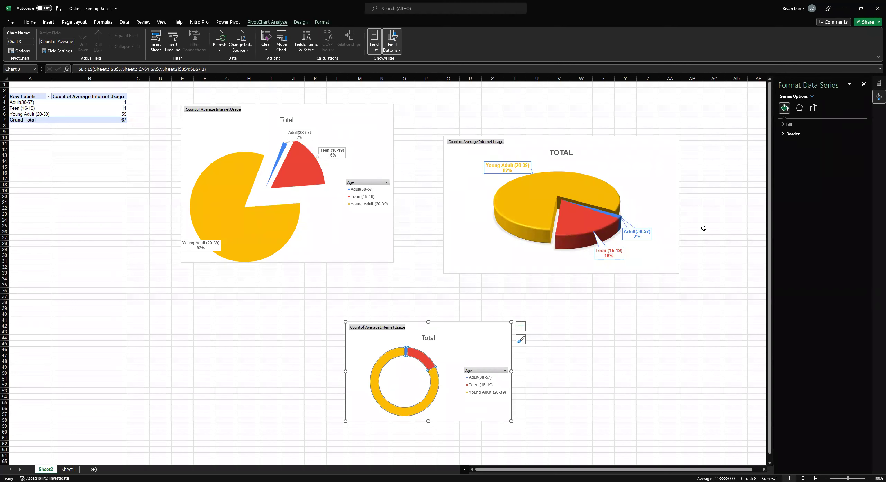
pyautogui.click(814, 108)
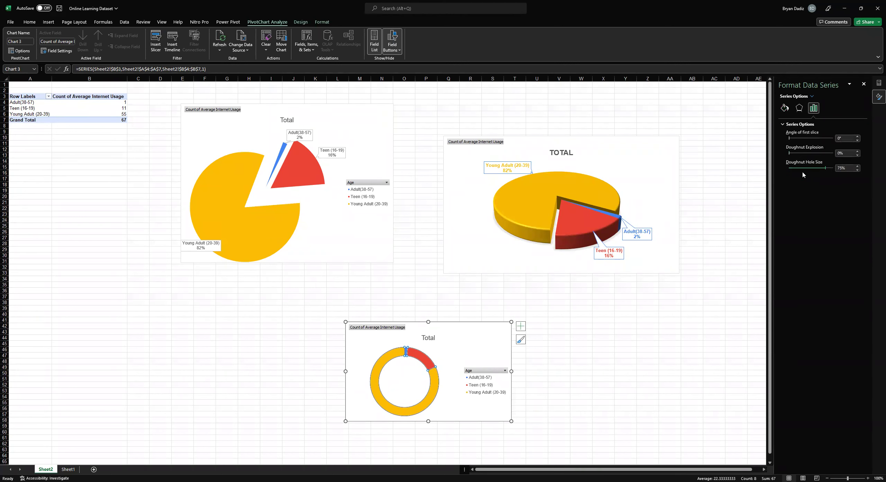
pyautogui.moveTo(825, 171); pyautogui.dragTo(814, 171)
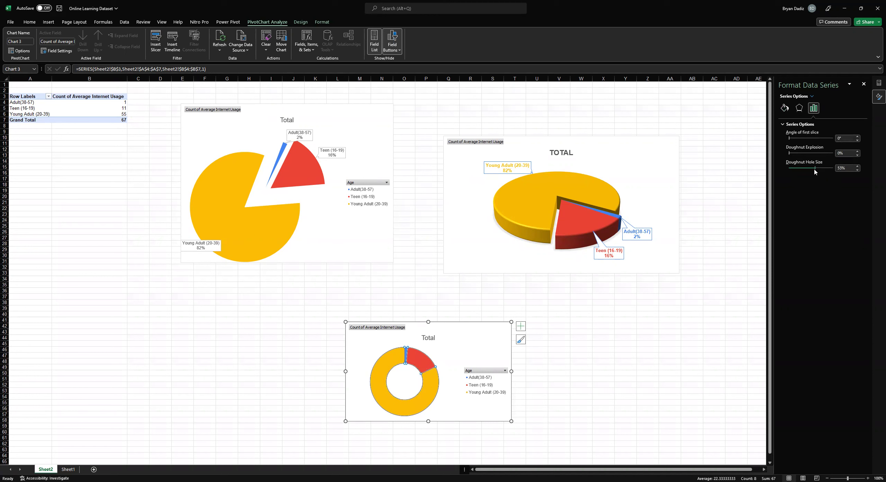
pyautogui.click(790, 153)
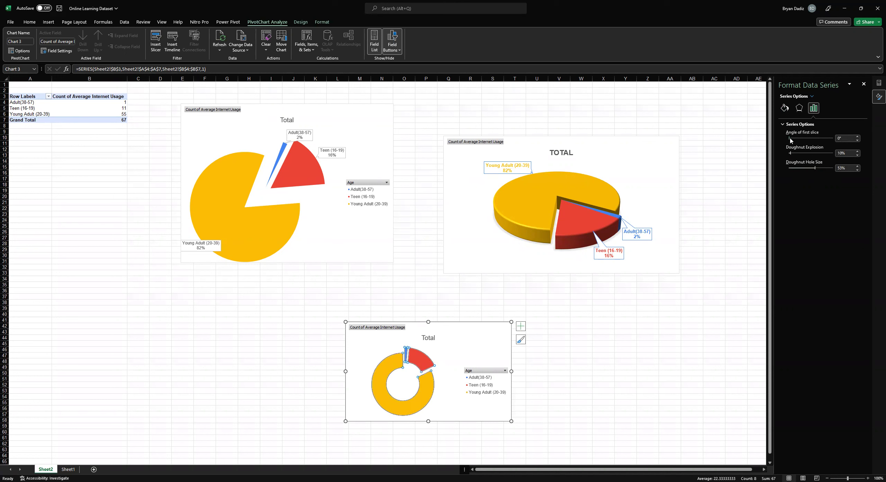
pyautogui.moveTo(799, 143); pyautogui.dragTo(816, 139)
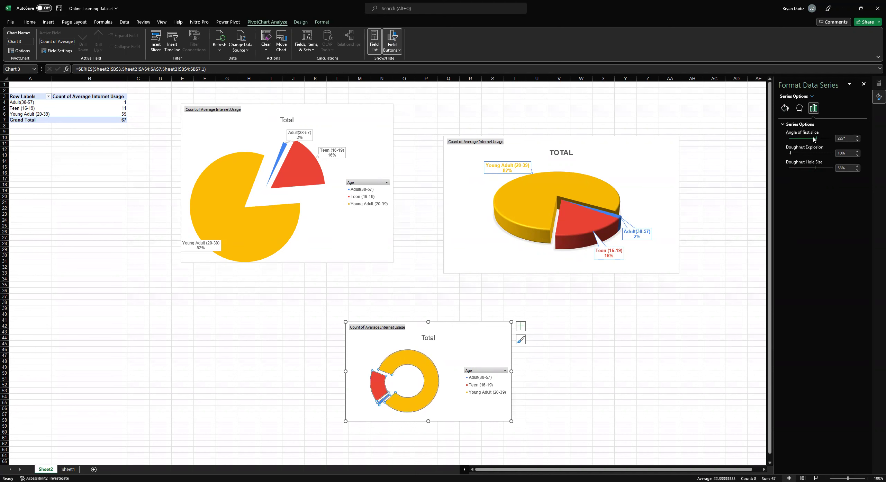
# Step: Move the doughnut chart closer beneath the 2-D pie chart and enlarge it
pyautogui.click(480, 345)
pyautogui.moveTo(440, 324); pyautogui.dragTo(391, 291)
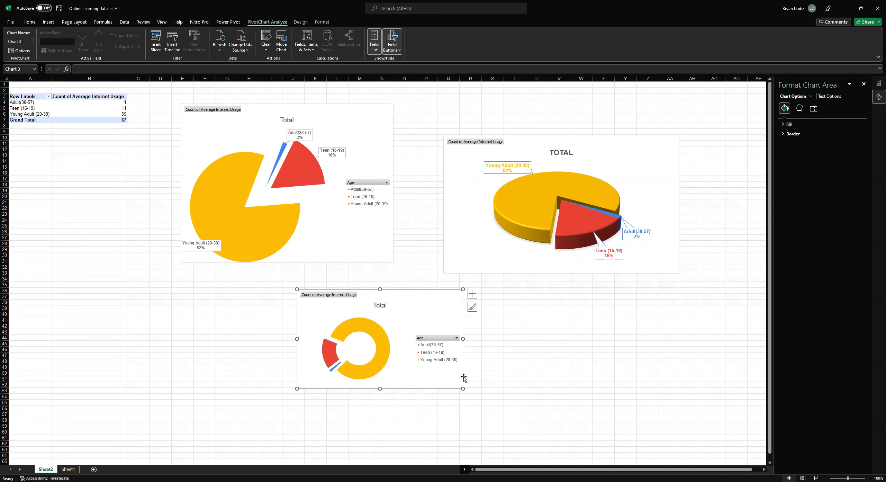
pyautogui.moveTo(463, 389); pyautogui.dragTo(513, 441)
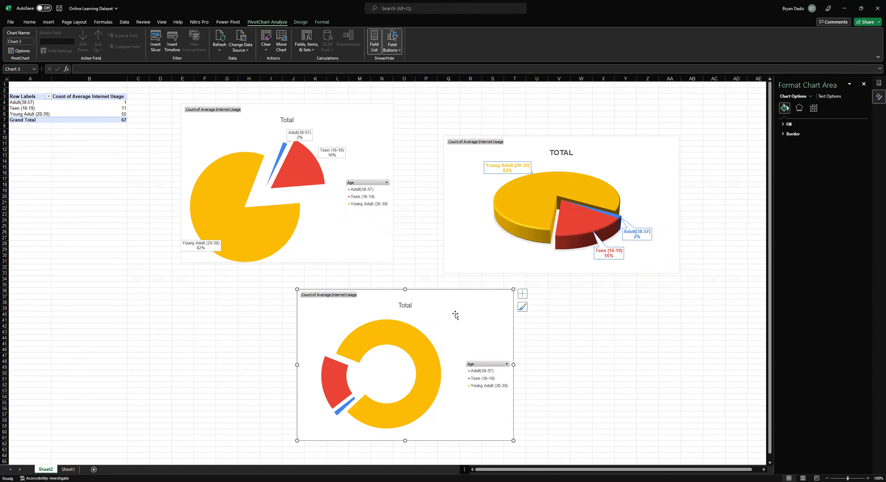
# Step: Add data callout labels to the doughnut chart
pyautogui.click(300, 22)
pyautogui.click(22, 47)
pyautogui.moveTo(32, 69)
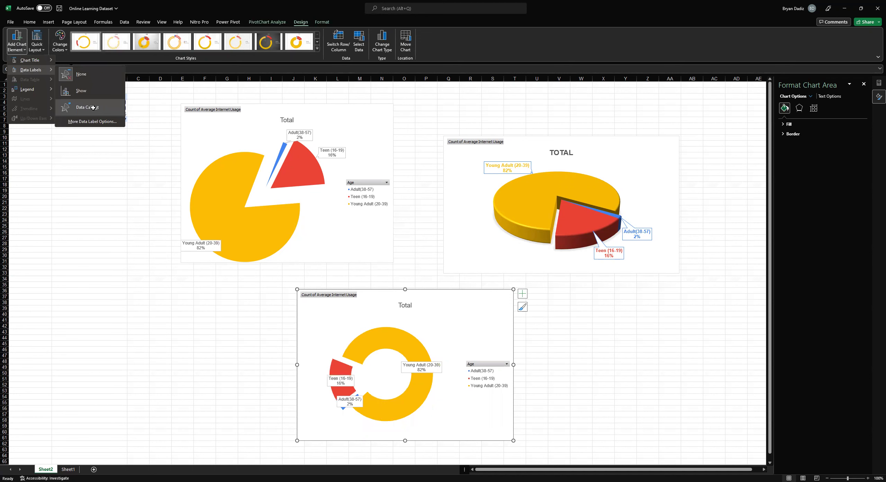
# Step: Move the Teen (16-19) callout into the doughnut's hole and the Adult(38-57) callout outside the ring, below its slice
pyautogui.click(340, 380)
pyautogui.click(349, 381)
pyautogui.moveTo(351, 380); pyautogui.dragTo(379, 383)
pyautogui.click(355, 404)
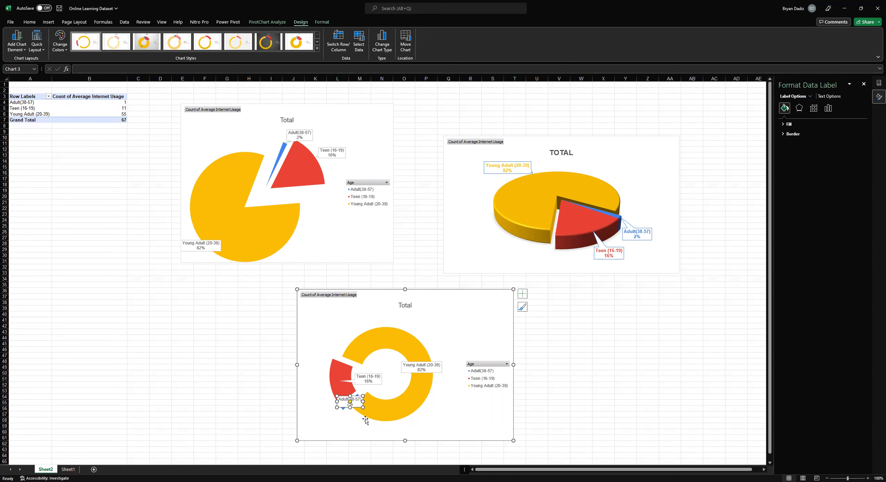
pyautogui.moveTo(365, 419); pyautogui.dragTo(344, 443)
pyautogui.click(422, 367)
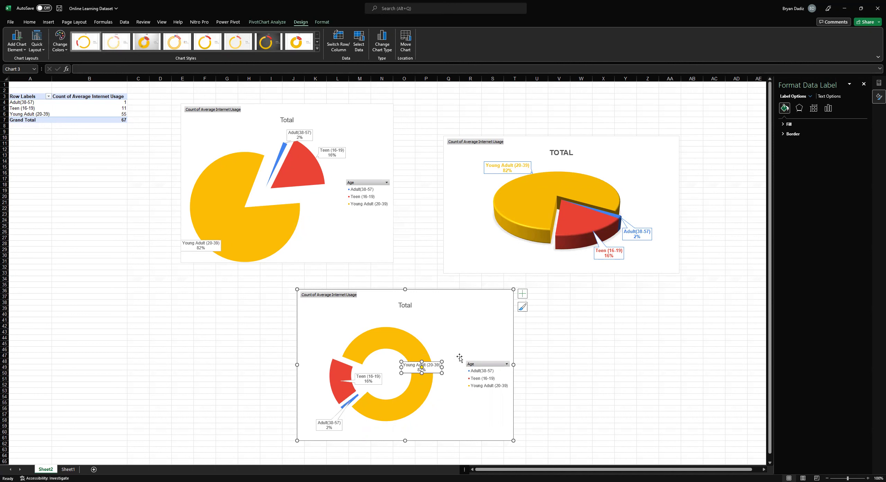
# Step: Apply the grey-gradient chart style with dark callouts to the doughnut chart and set its angle of first slice to 36°
pyautogui.click(237, 46)
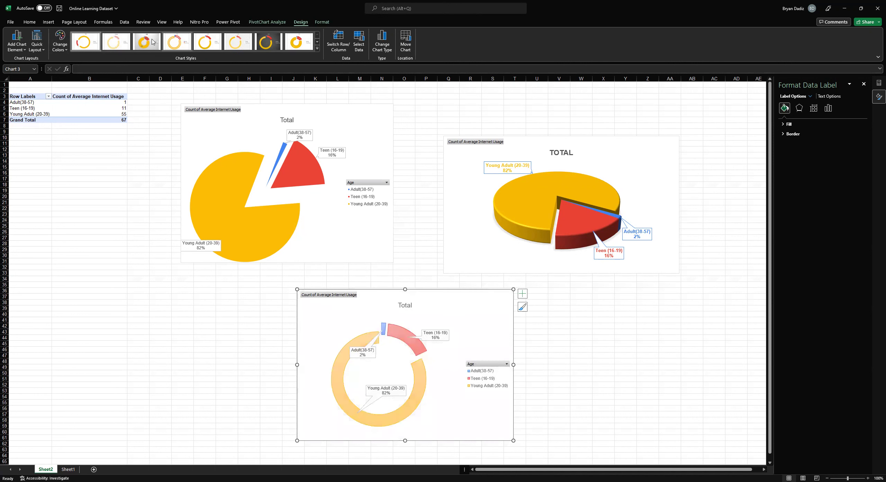
pyautogui.click(135, 43)
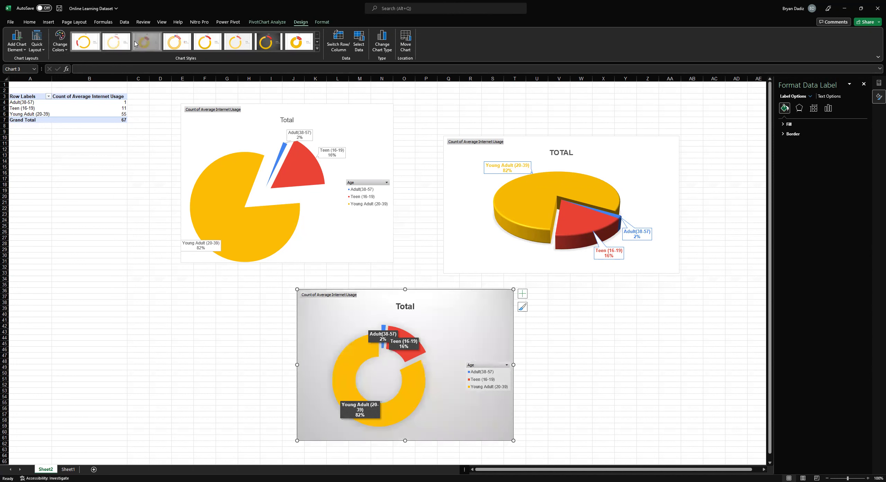
pyautogui.click(427, 355)
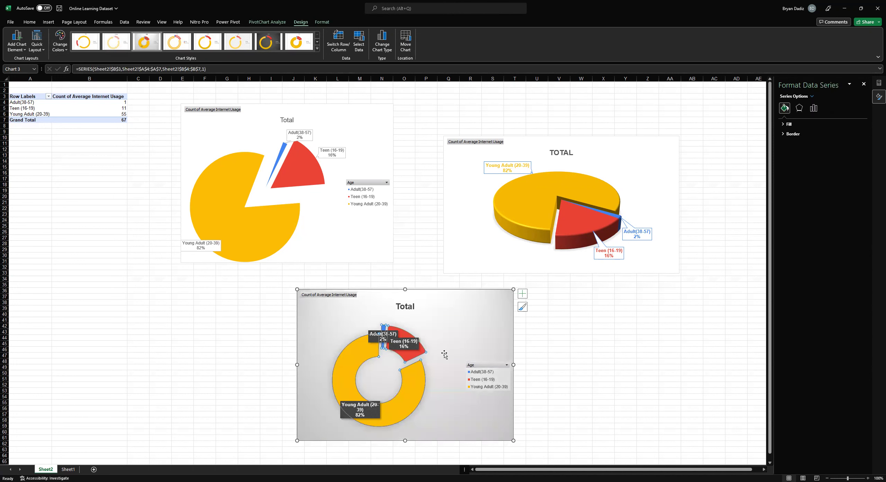
pyautogui.click(813, 108)
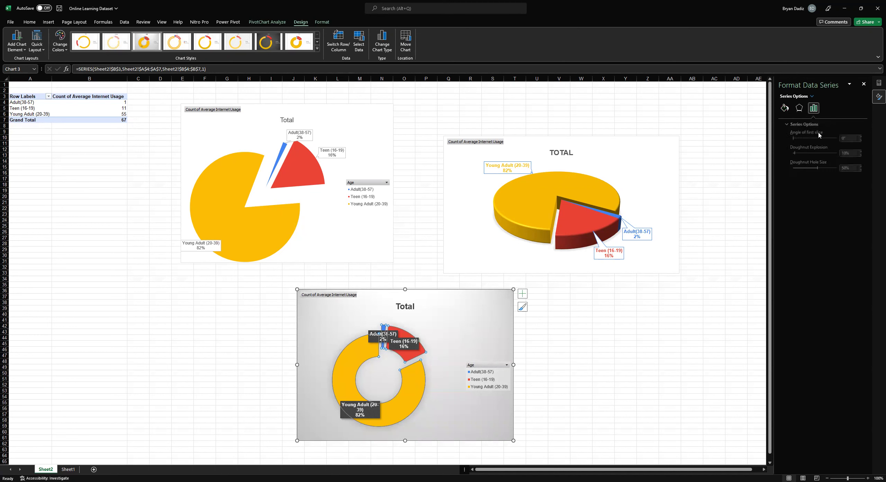
pyautogui.click(792, 138)
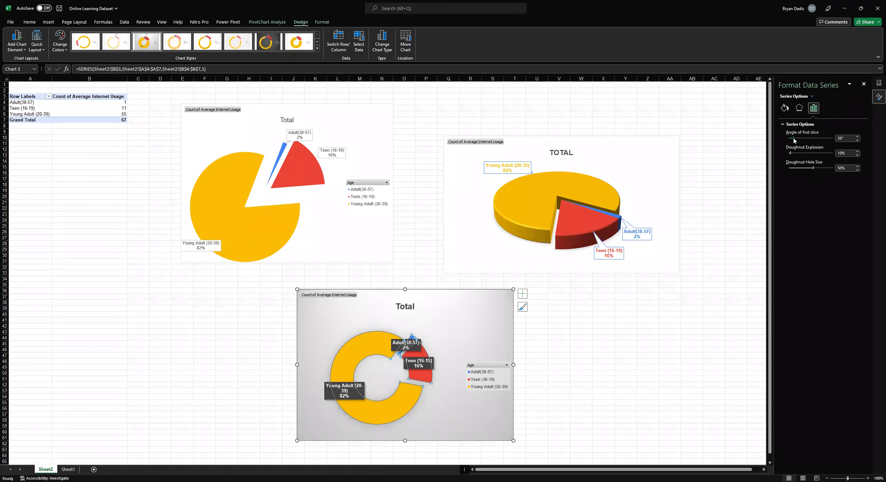
# Step: Move the Adult(38-57), Teen (16-19) and Young Adult (20-39) callouts off the slices to positions outside the doughnut ring
pyautogui.click(415, 348)
pyautogui.click(414, 349)
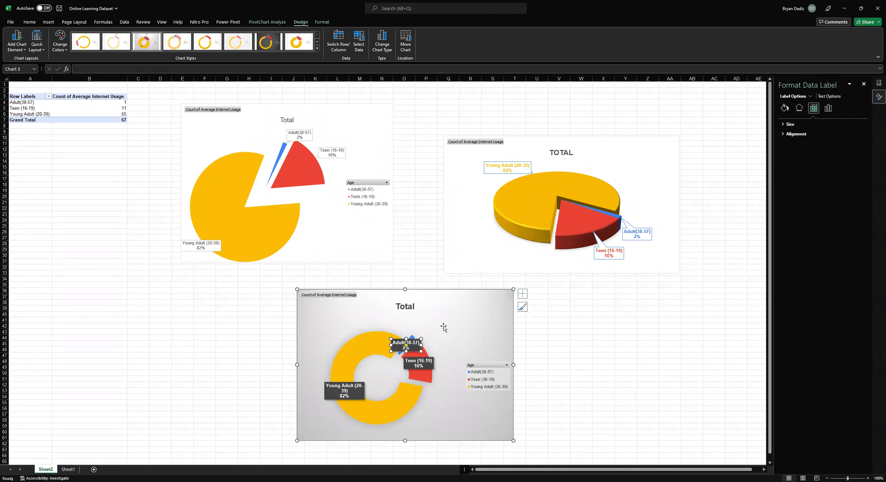
pyautogui.moveTo(444, 327); pyautogui.dragTo(443, 327)
pyautogui.click(425, 363)
pyautogui.click(425, 363)
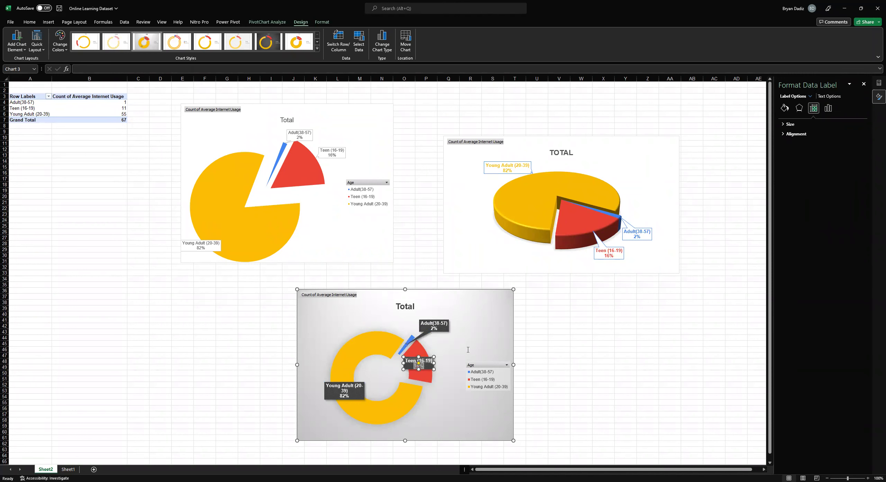
pyautogui.click(425, 368)
pyautogui.moveTo(424, 367); pyautogui.dragTo(464, 362)
pyautogui.click(352, 394)
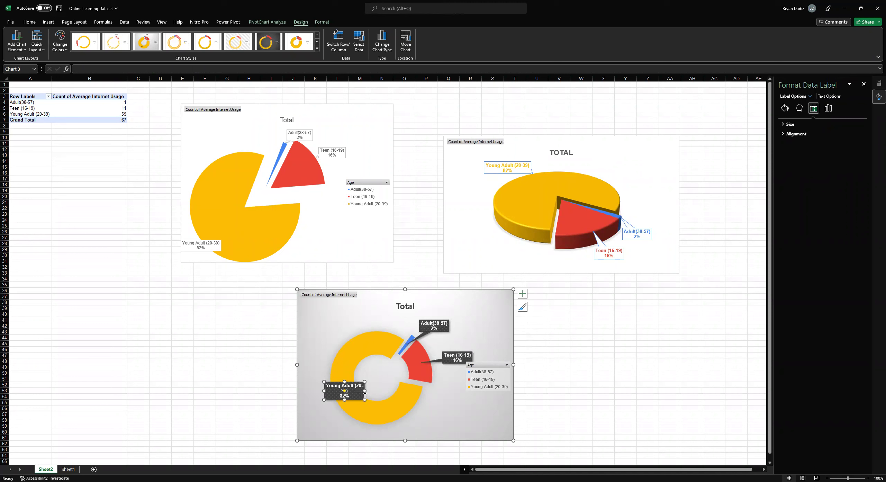
pyautogui.moveTo(354, 398); pyautogui.dragTo(346, 335)
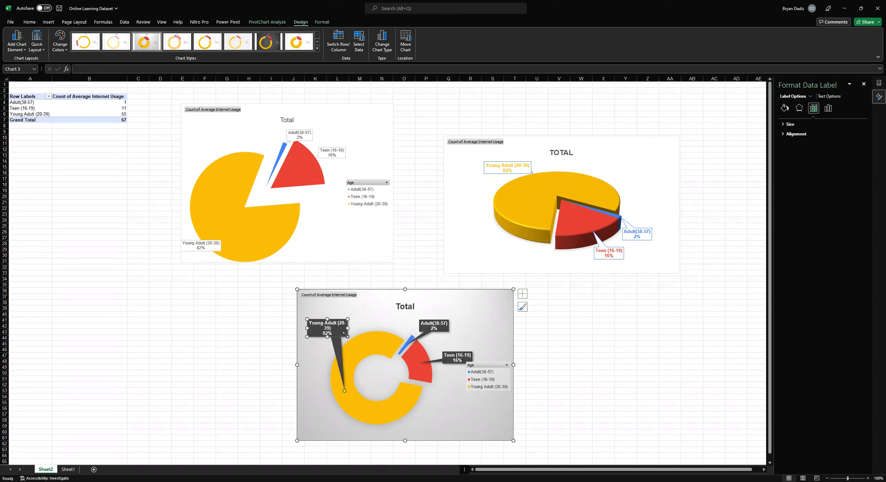
# Step: Delete the Age legend from the doughnut chart
pyautogui.click(483, 362)
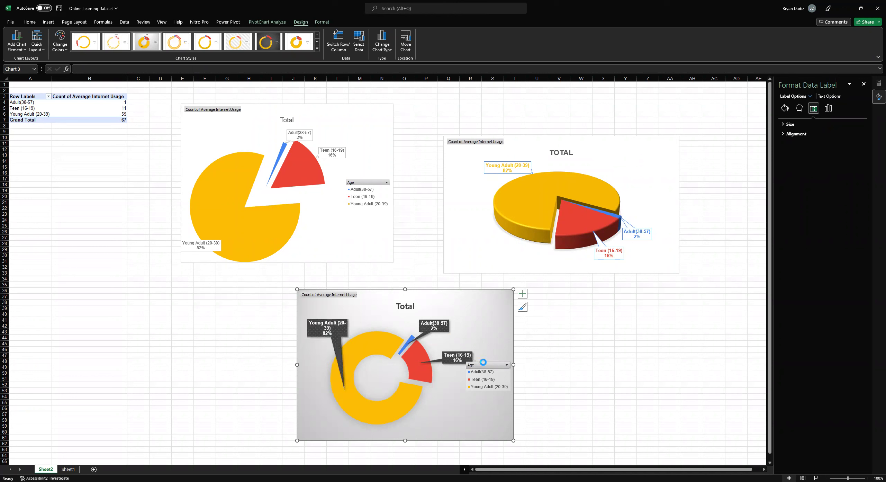
pyautogui.click(503, 382)
pyautogui.press('Delete')
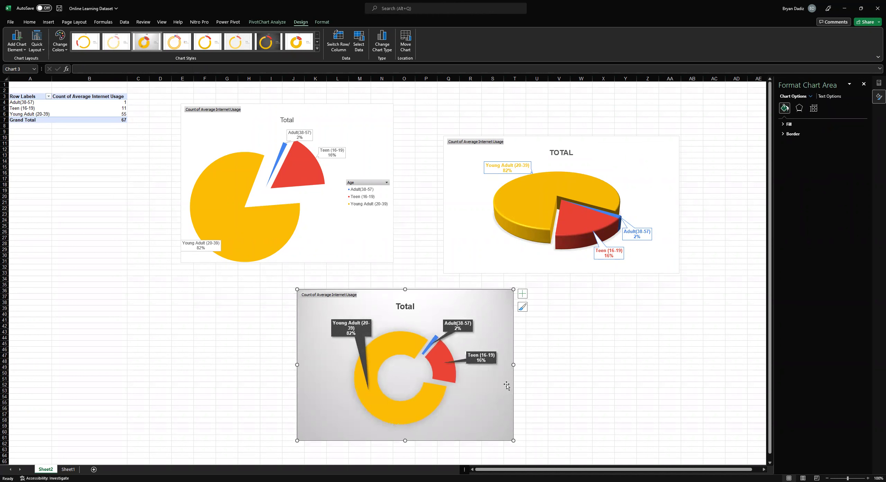
pyautogui.click(567, 366)
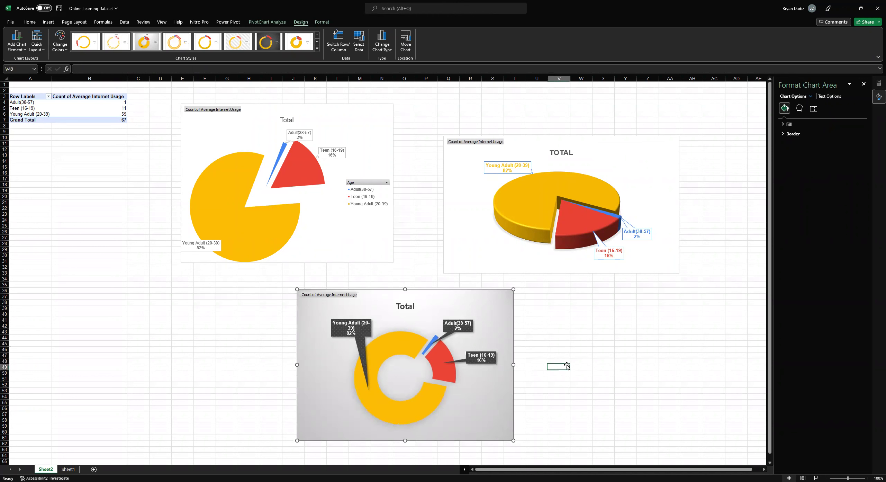
# Step: Change the 2-D pie chart's title to "Age and the Average Internet Usage" and copy the title text
pyautogui.click(289, 120)
pyautogui.click(291, 120)
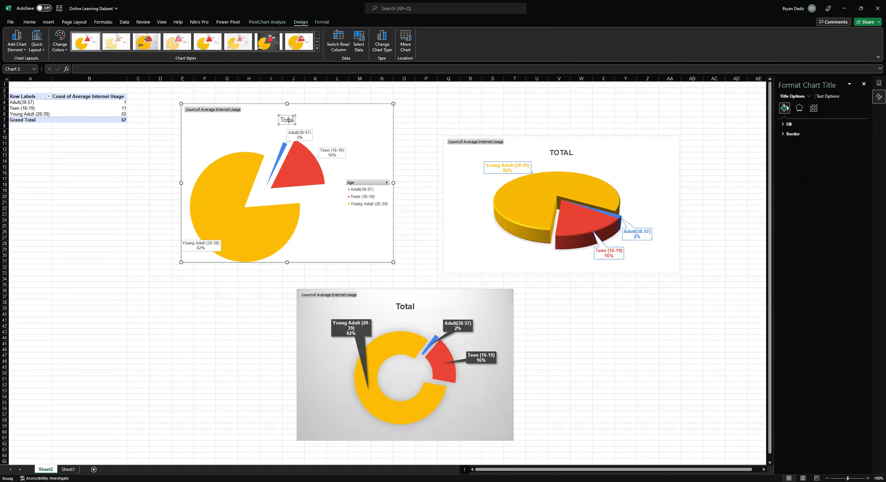
pyautogui.hotkey('ctrl', 'a')
pyautogui.write('Age and the Ave')
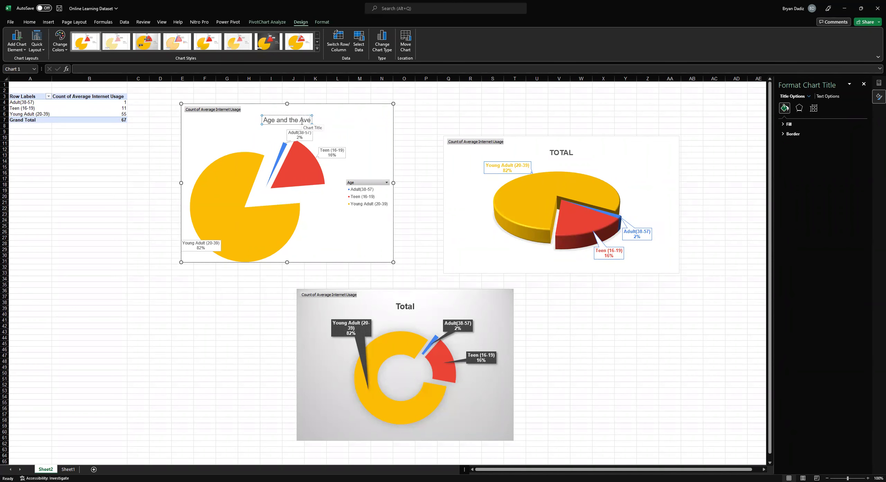
pyautogui.write('rage Internet Usage')
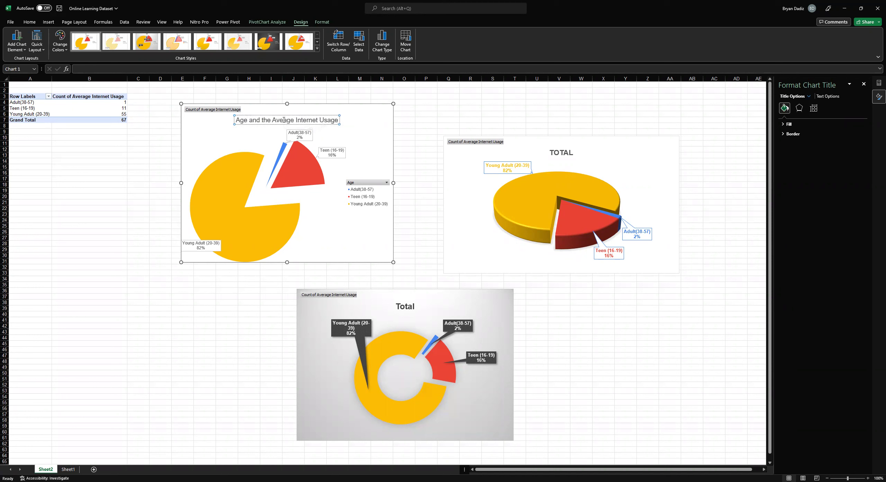
pyautogui.write('r')
pyautogui.press('Escape')
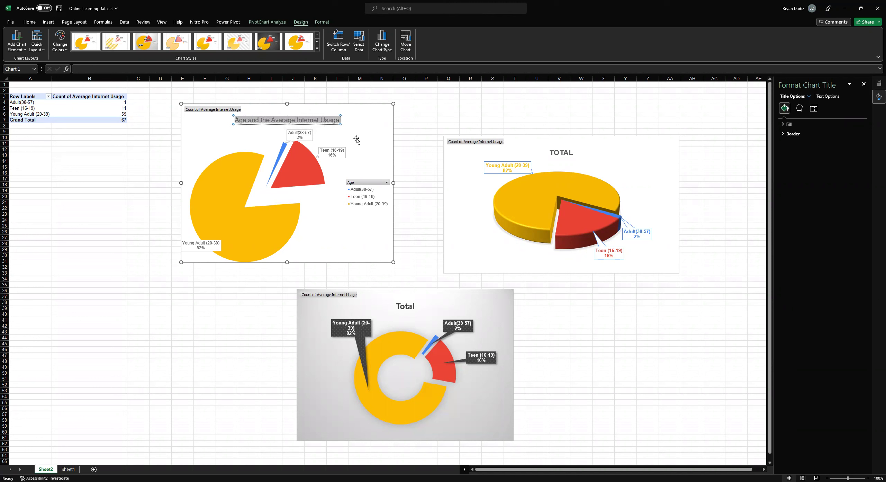
# Step: Replace the 3-D pie chart's title with the copied text, in capitals as "AGE AND THE AVERAGE INTERNET USAGE"
pyautogui.click(562, 152)
pyautogui.doubleClick(561, 152)
pyautogui.write('AGE AND THE AVERAGE INTERNET USAGE')
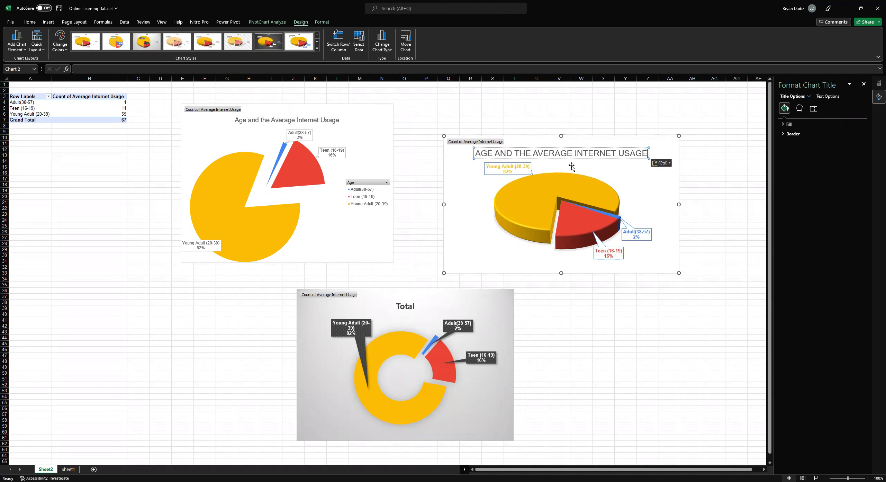
# Step: Replace the doughnut chart's title with the copied text "Age and the Average Internet Usage"
pyautogui.click(402, 305)
pyautogui.doubleClick(403, 306)
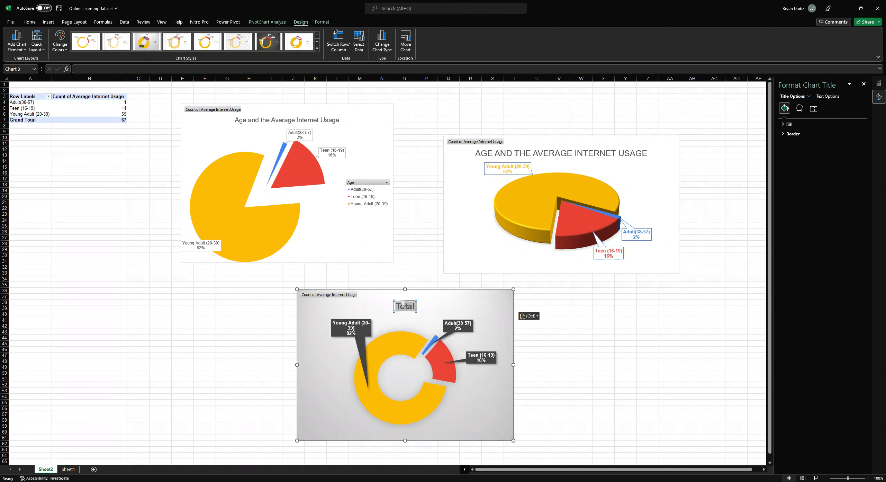
pyautogui.write('Age and the Average Internet Usage')
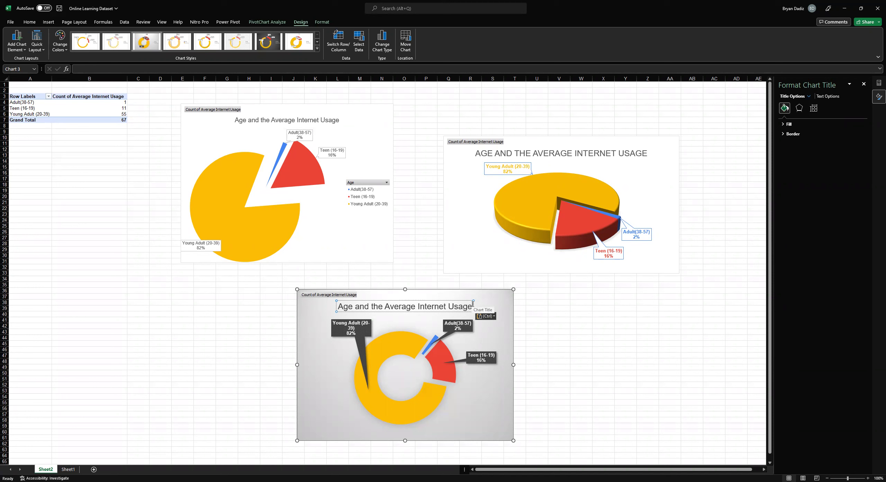